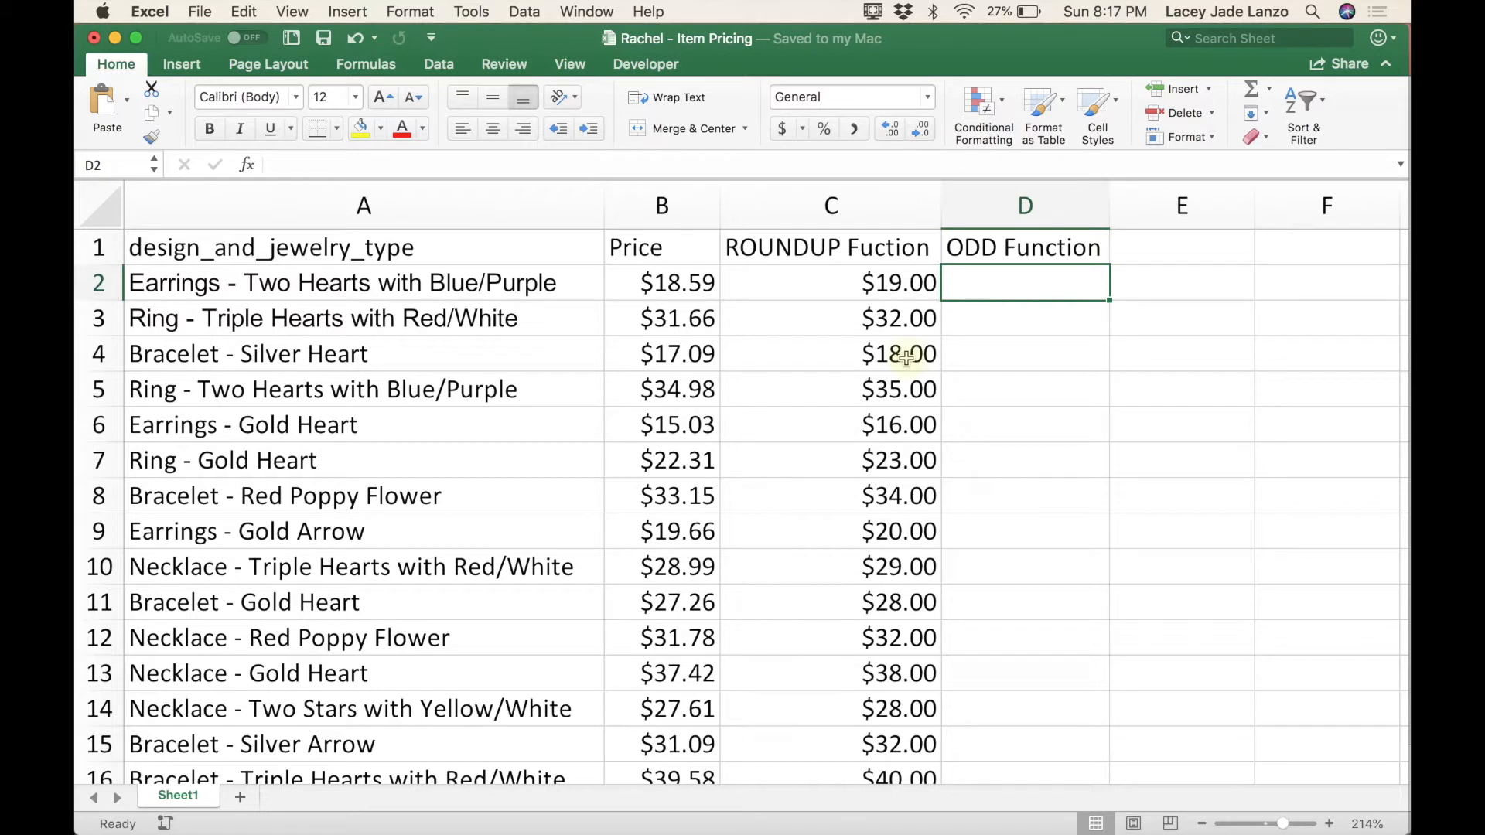
Enter the formula =ODD(C2) in cell D2 to round the rounded-up price to an odd number
text(=i)
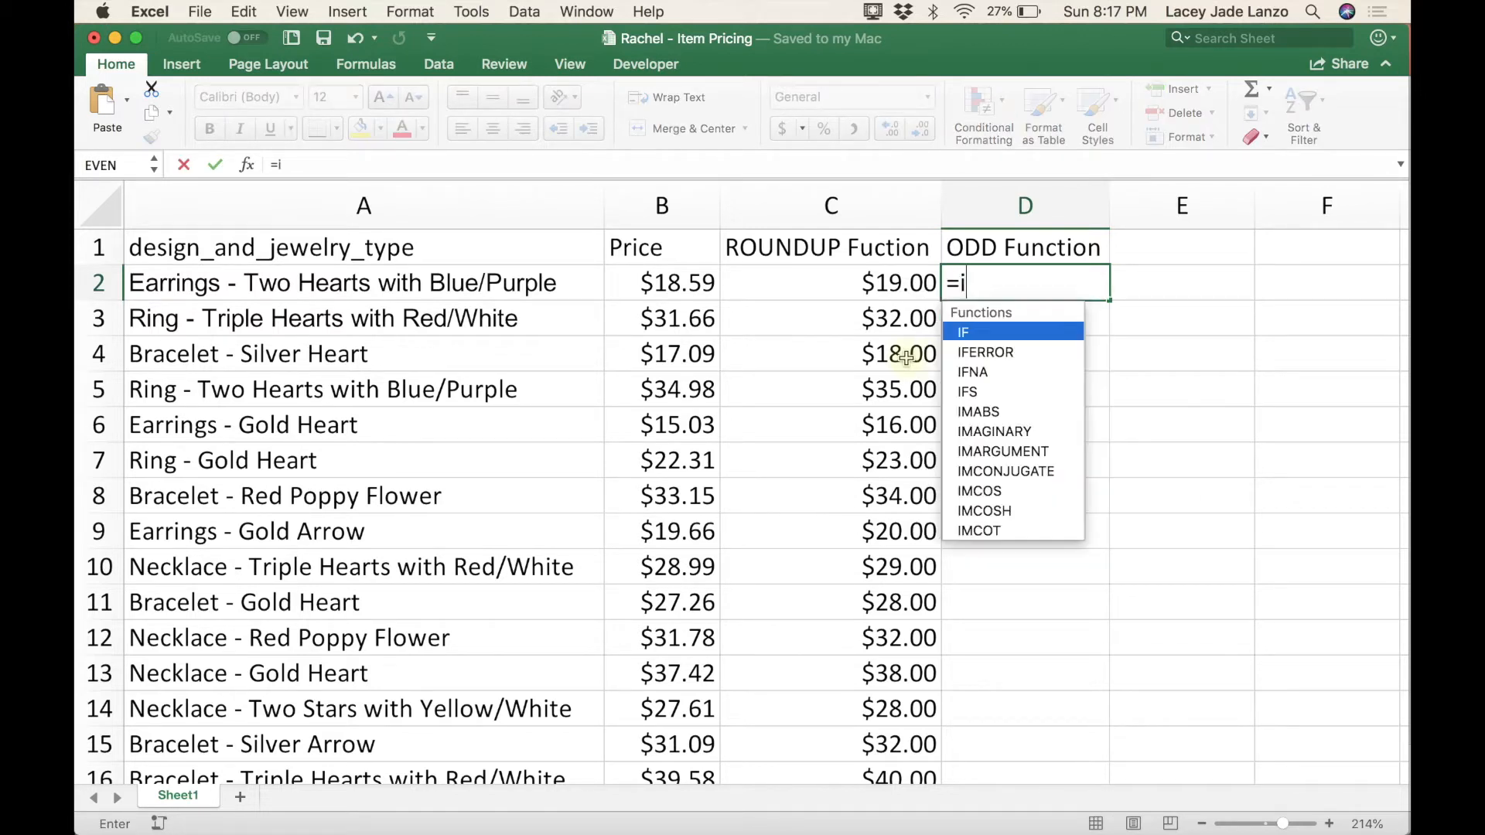
text(sod)
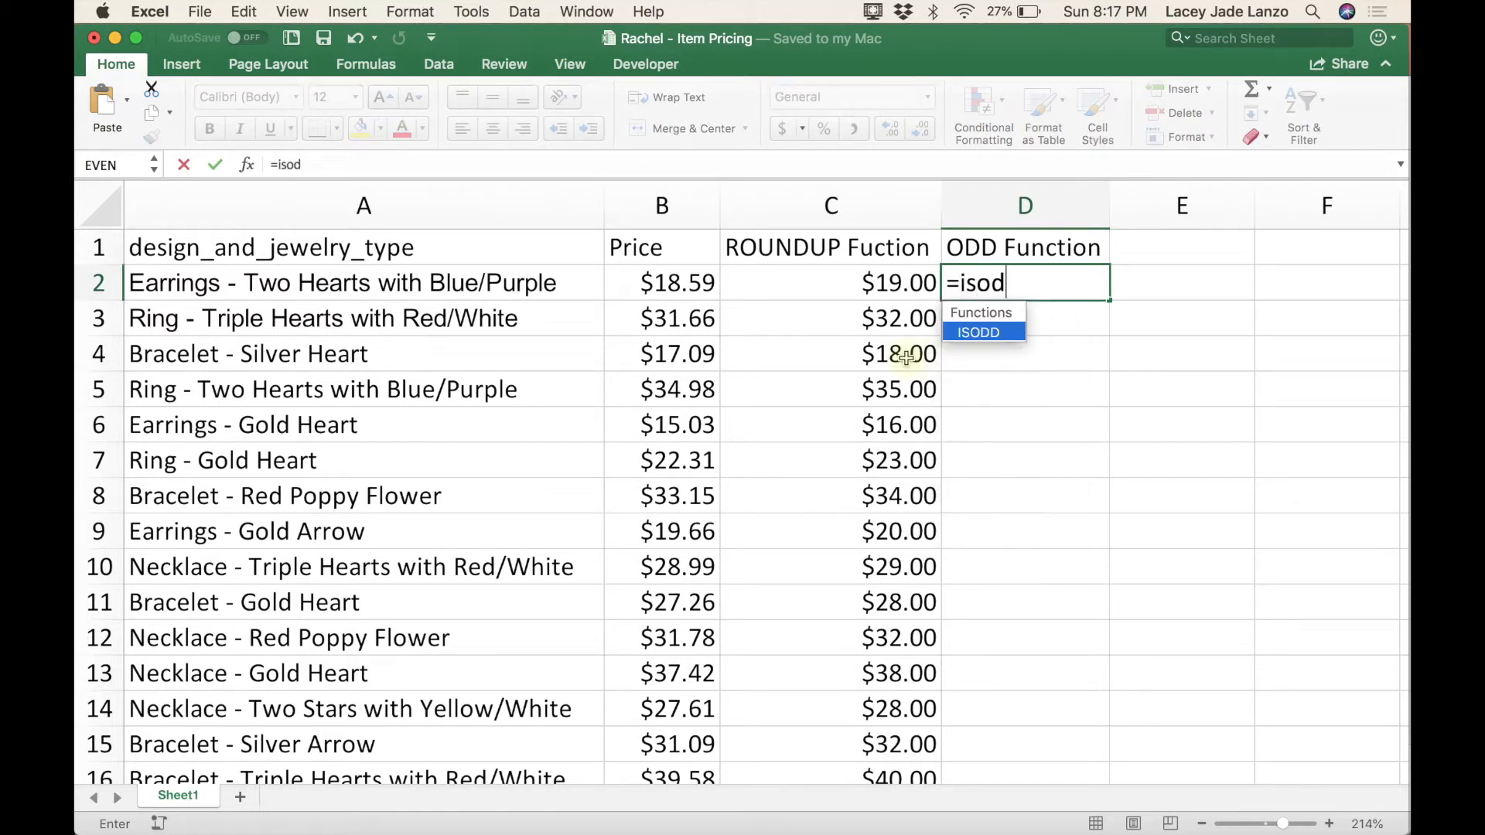
key(BackSpace)
key(BackSpace)
key(BackSpace)
key(BackSpace)
text(odd)
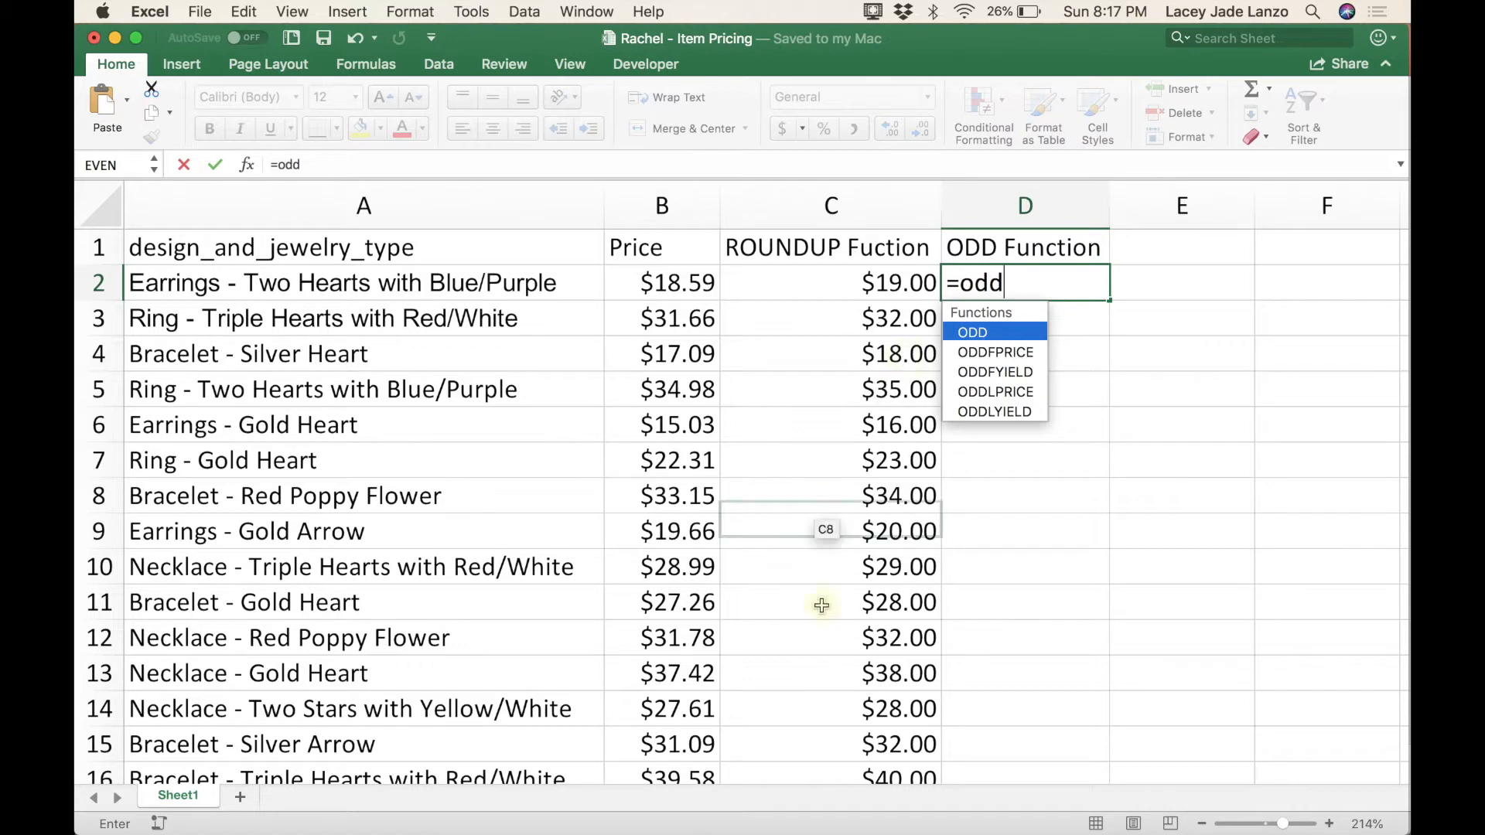
double_click(966, 330)
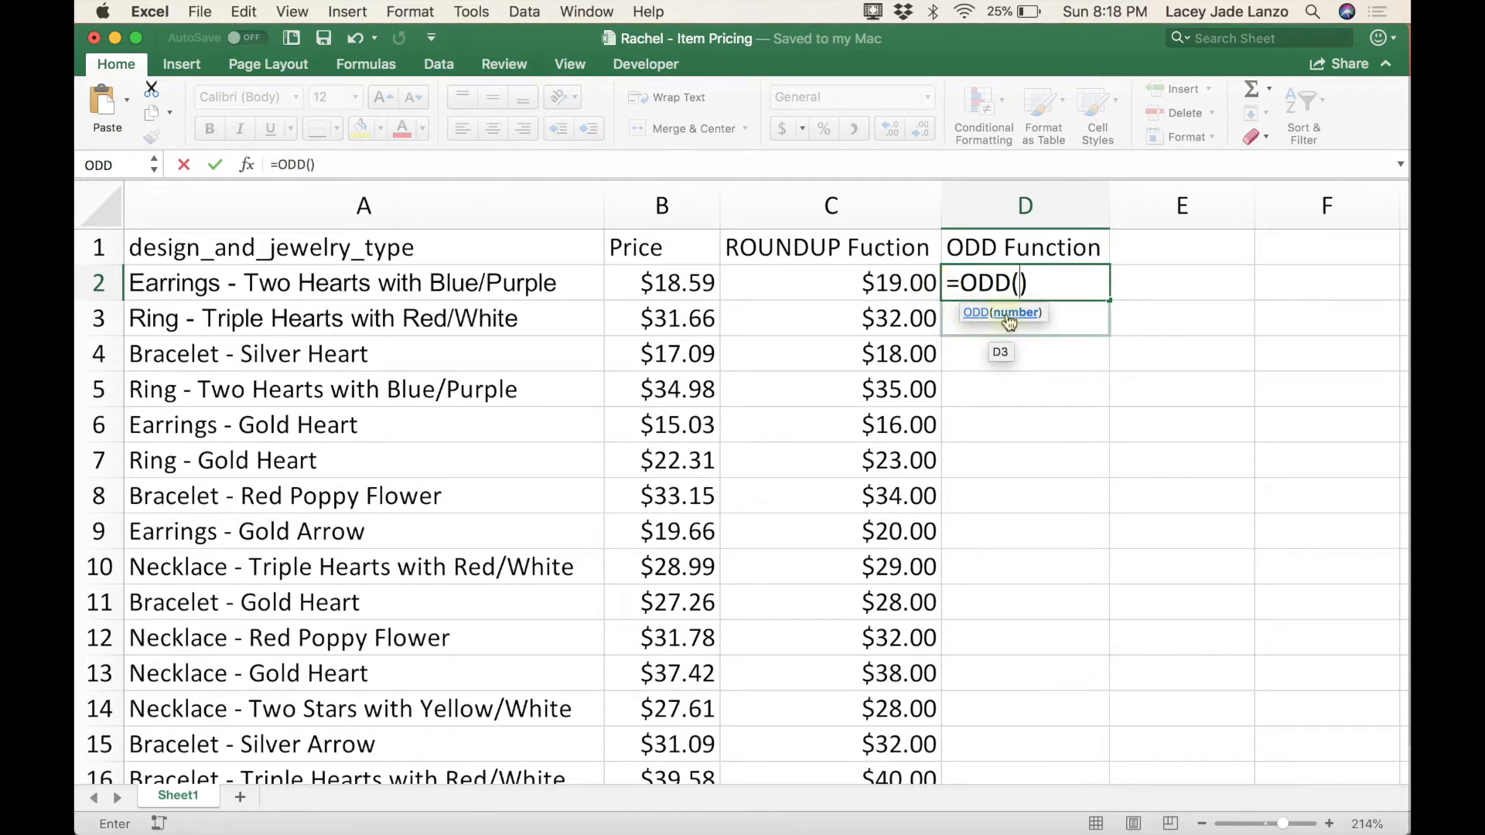
click(896, 284)
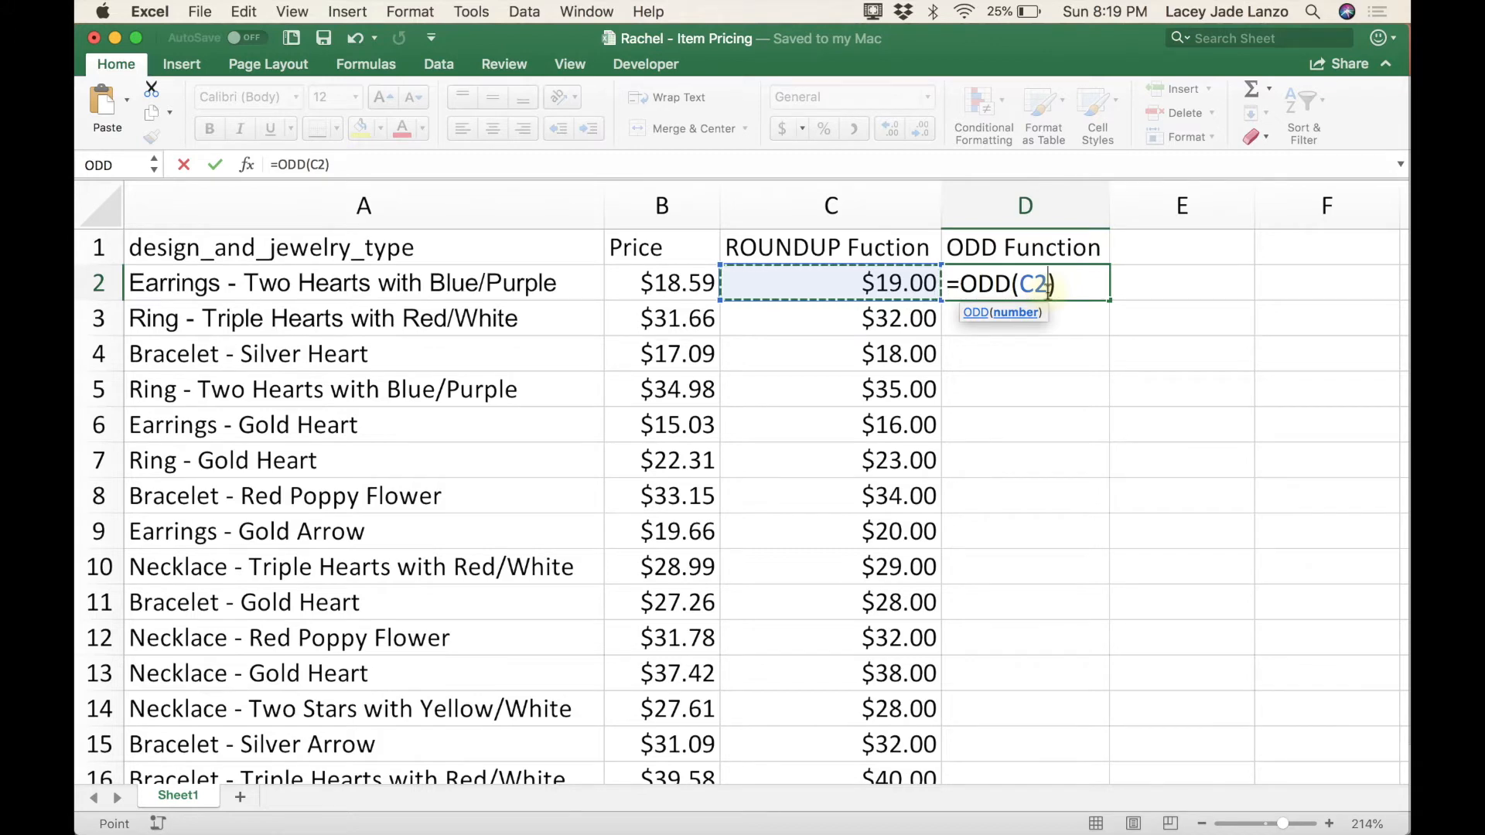
key(Return)
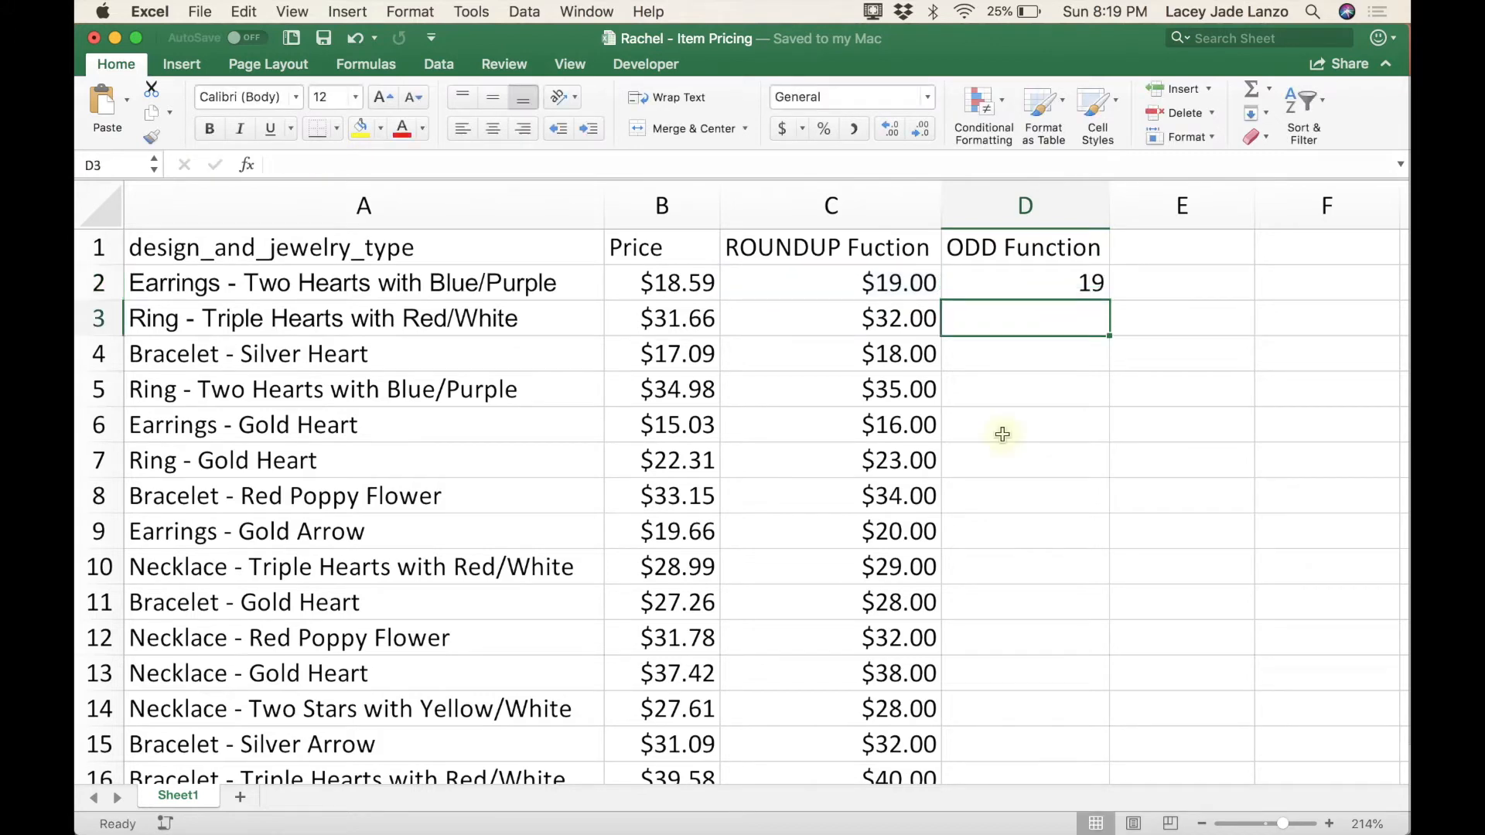
Fill the ODD formula from D2 down the column through row 45 and review the filled rows
click(1094, 285)
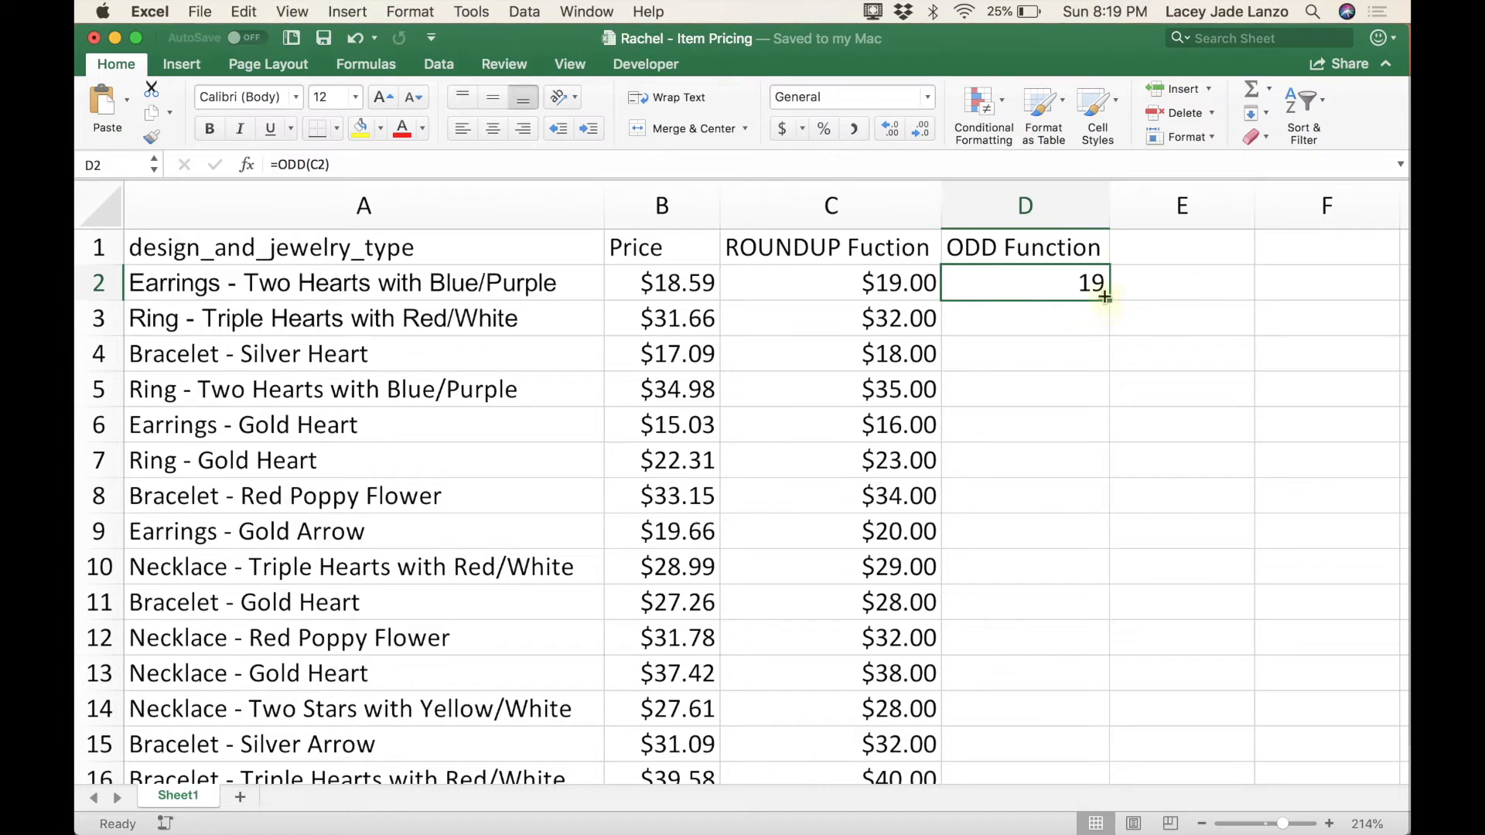
double_click(1105, 297)
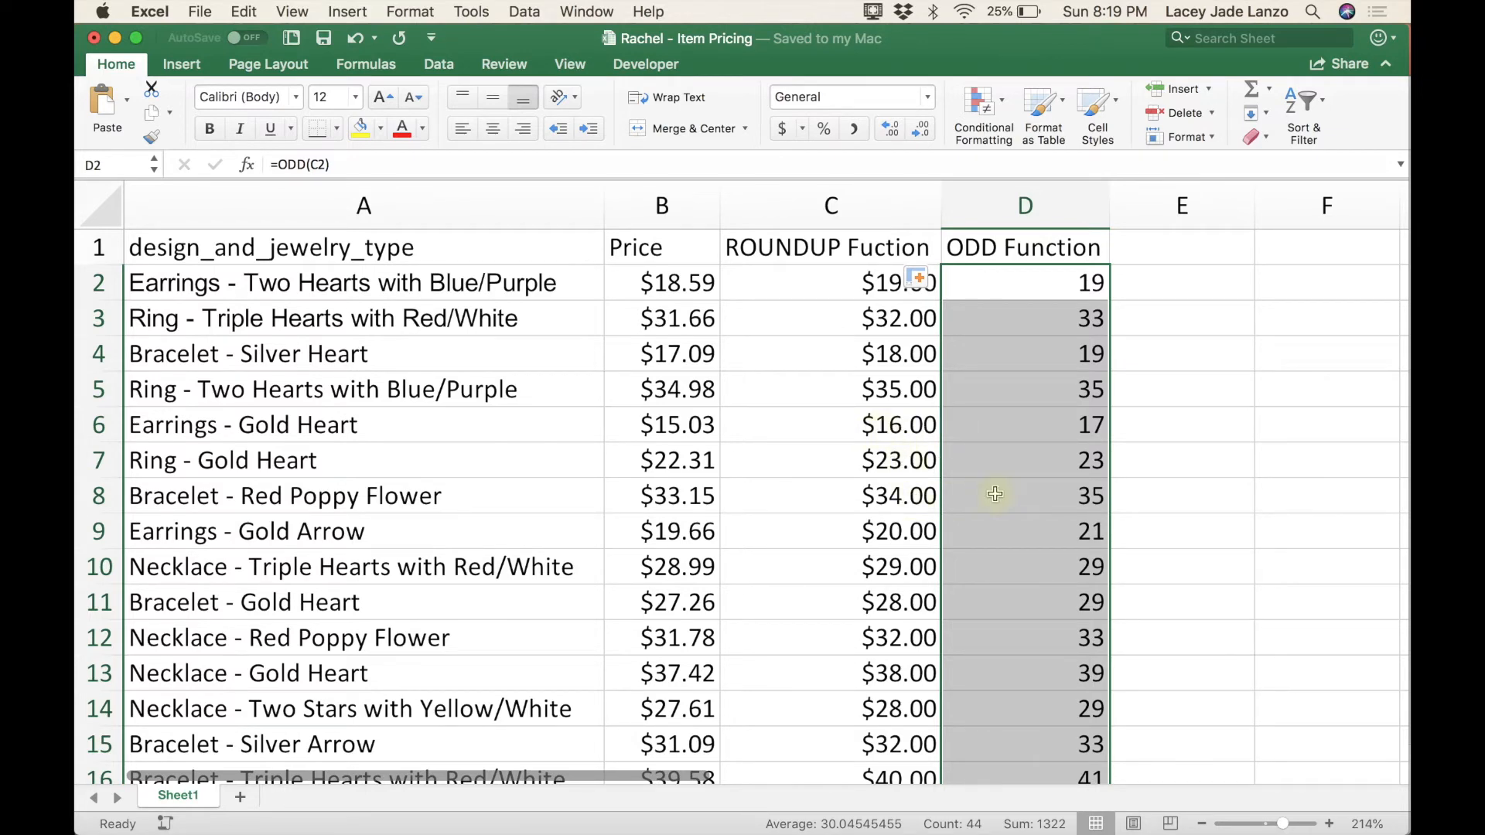
scroll(958, 525, down, 5)
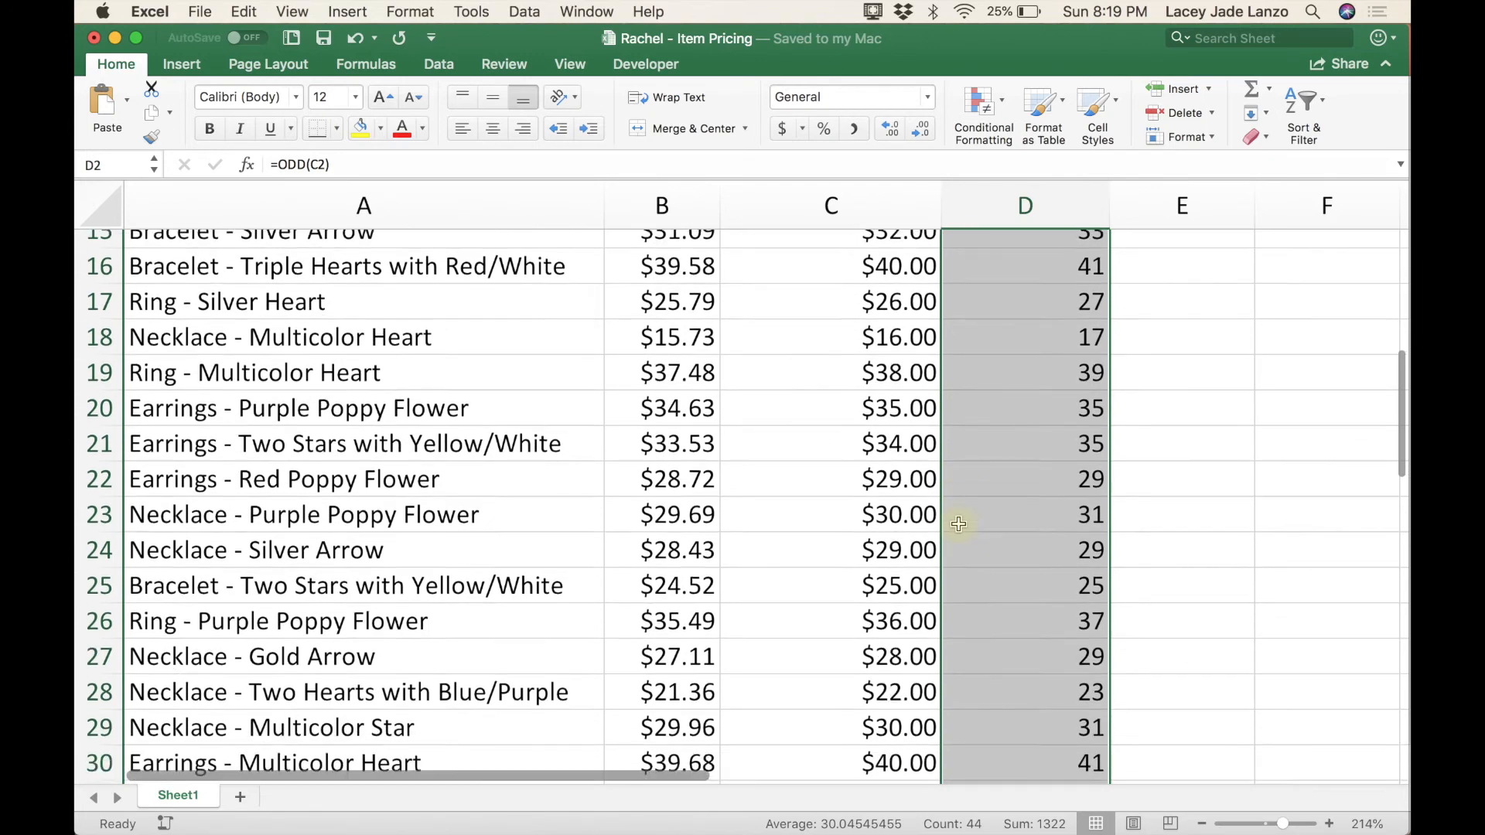
scroll(959, 525, down, 3)
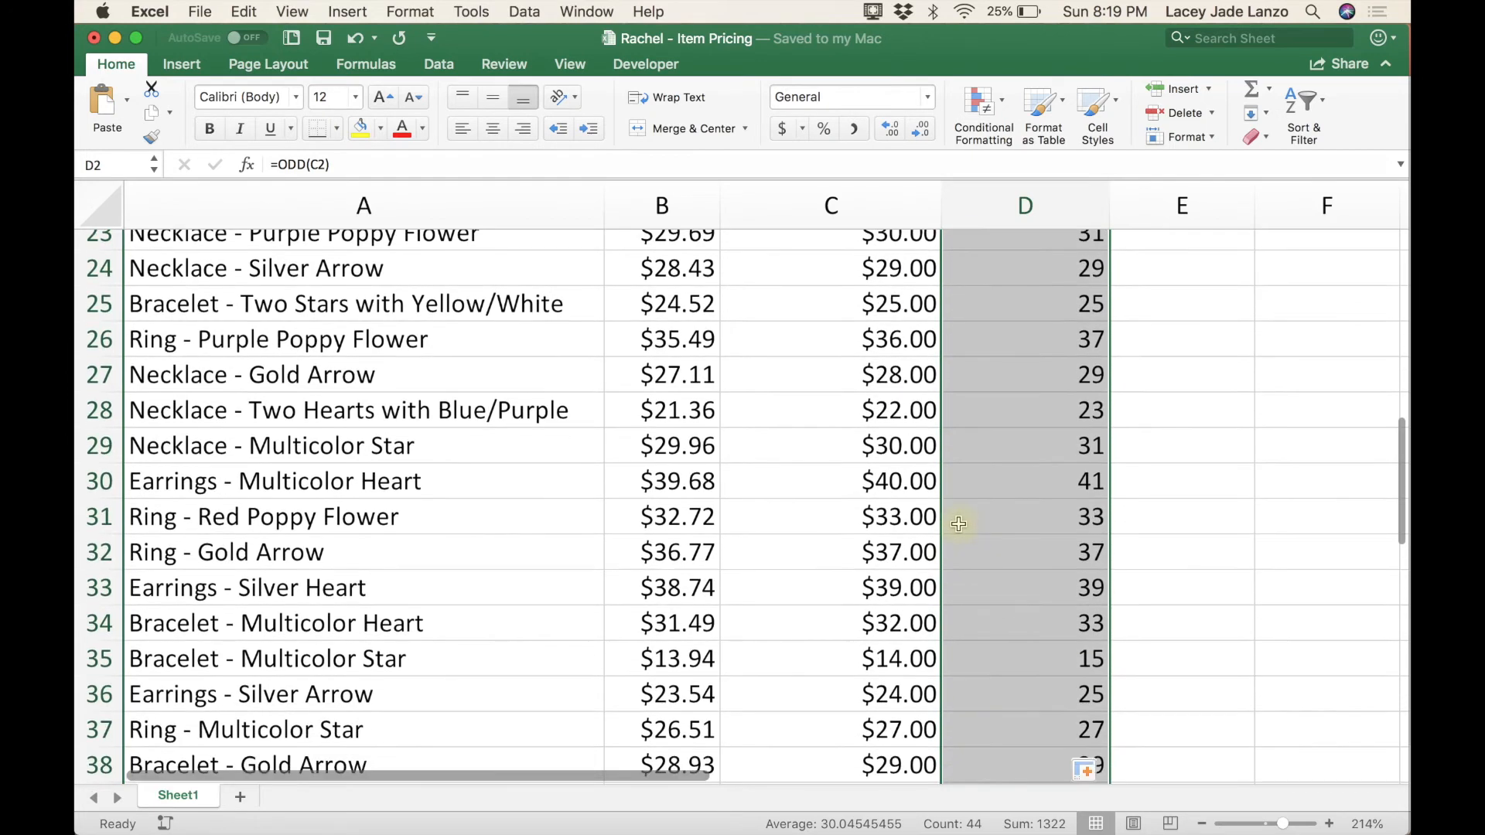
scroll(958, 525, down, 1)
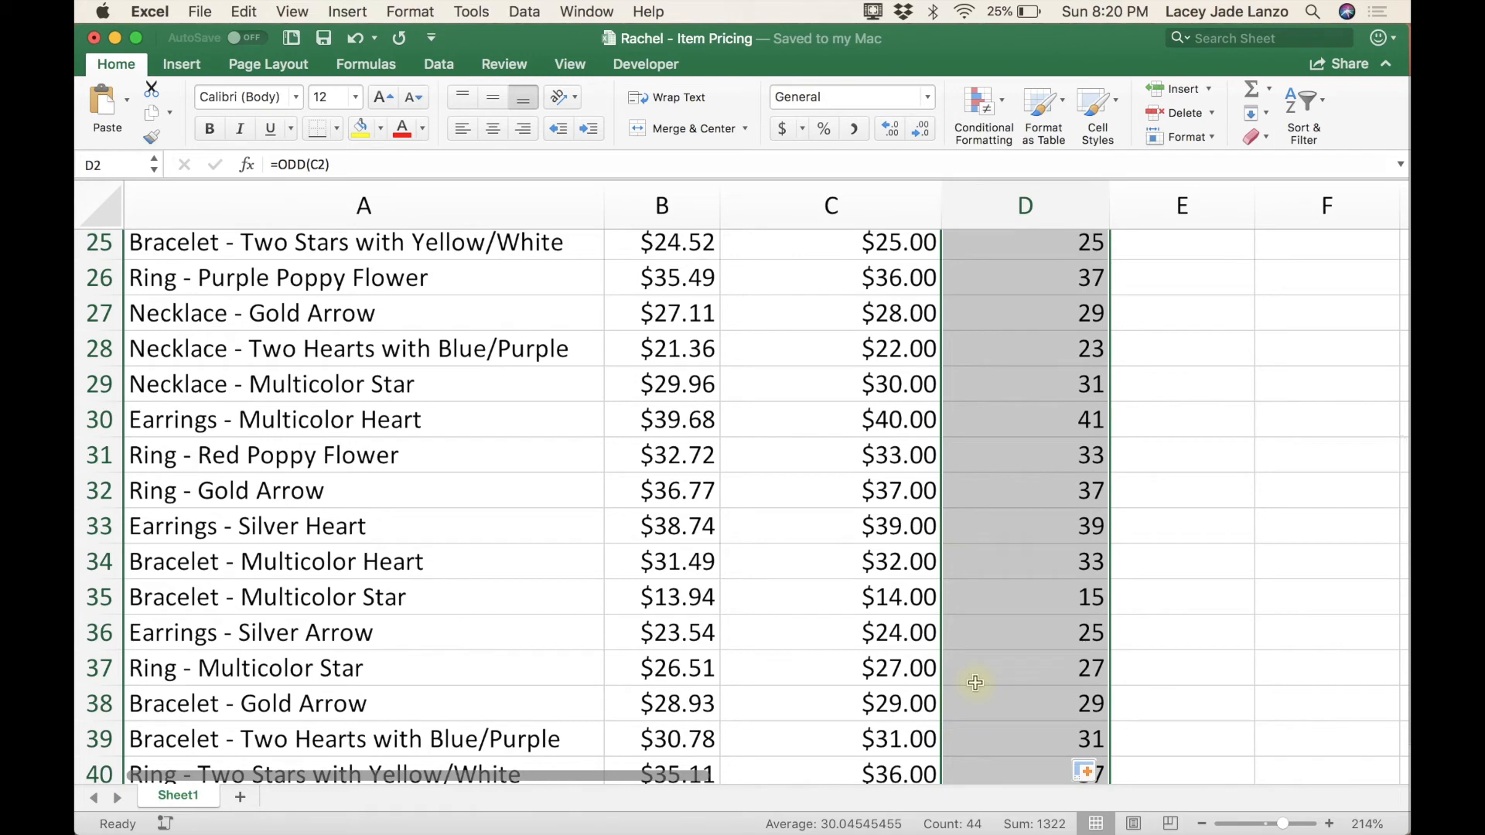
scroll(975, 682, down, 3)
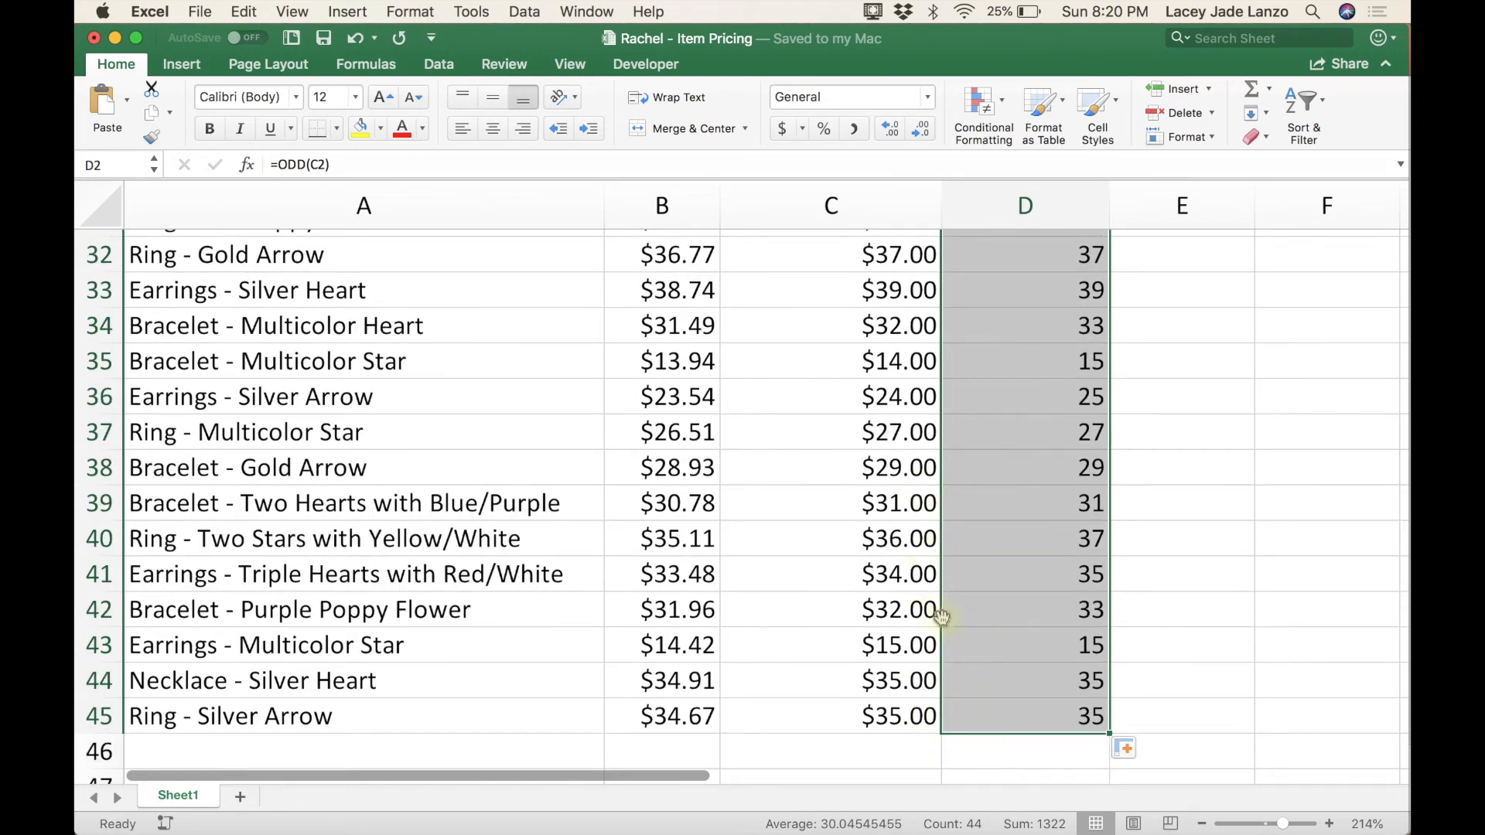
scroll(990, 609, up, 10)
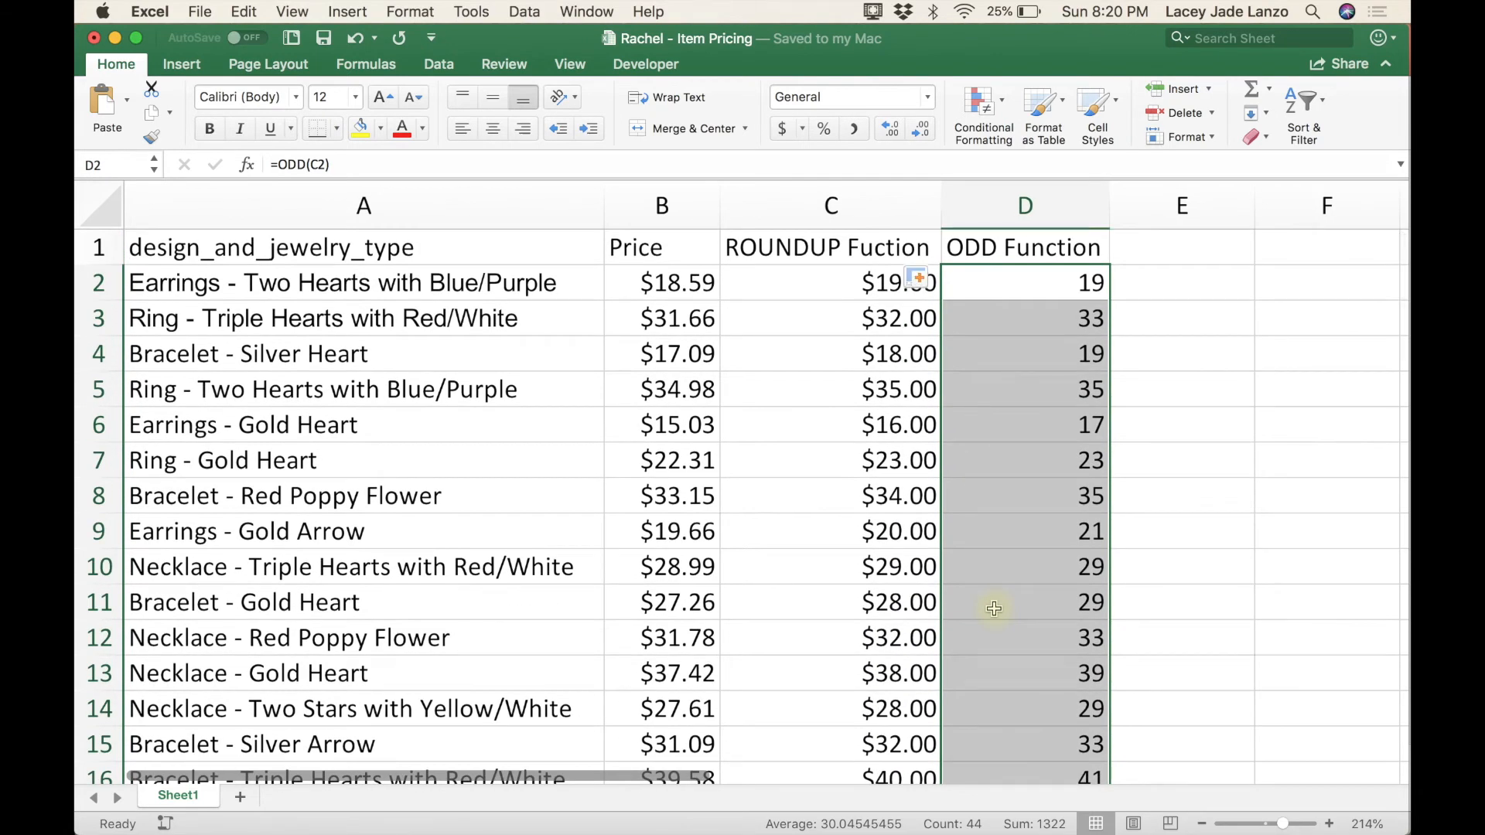
Copy the ODD Function column and inspect the formula in cell D2
click(1165, 300)
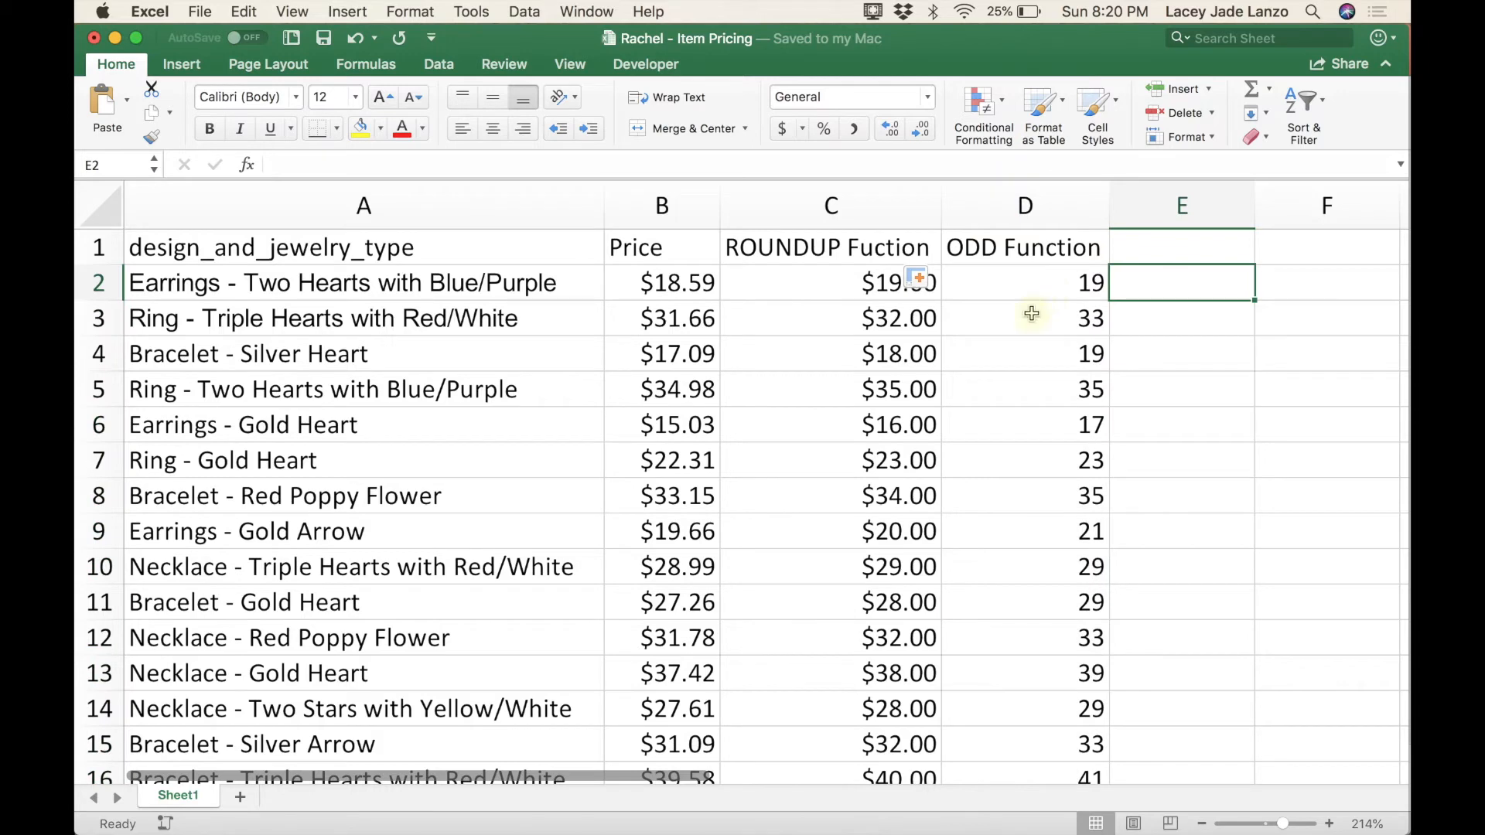
click(1028, 286)
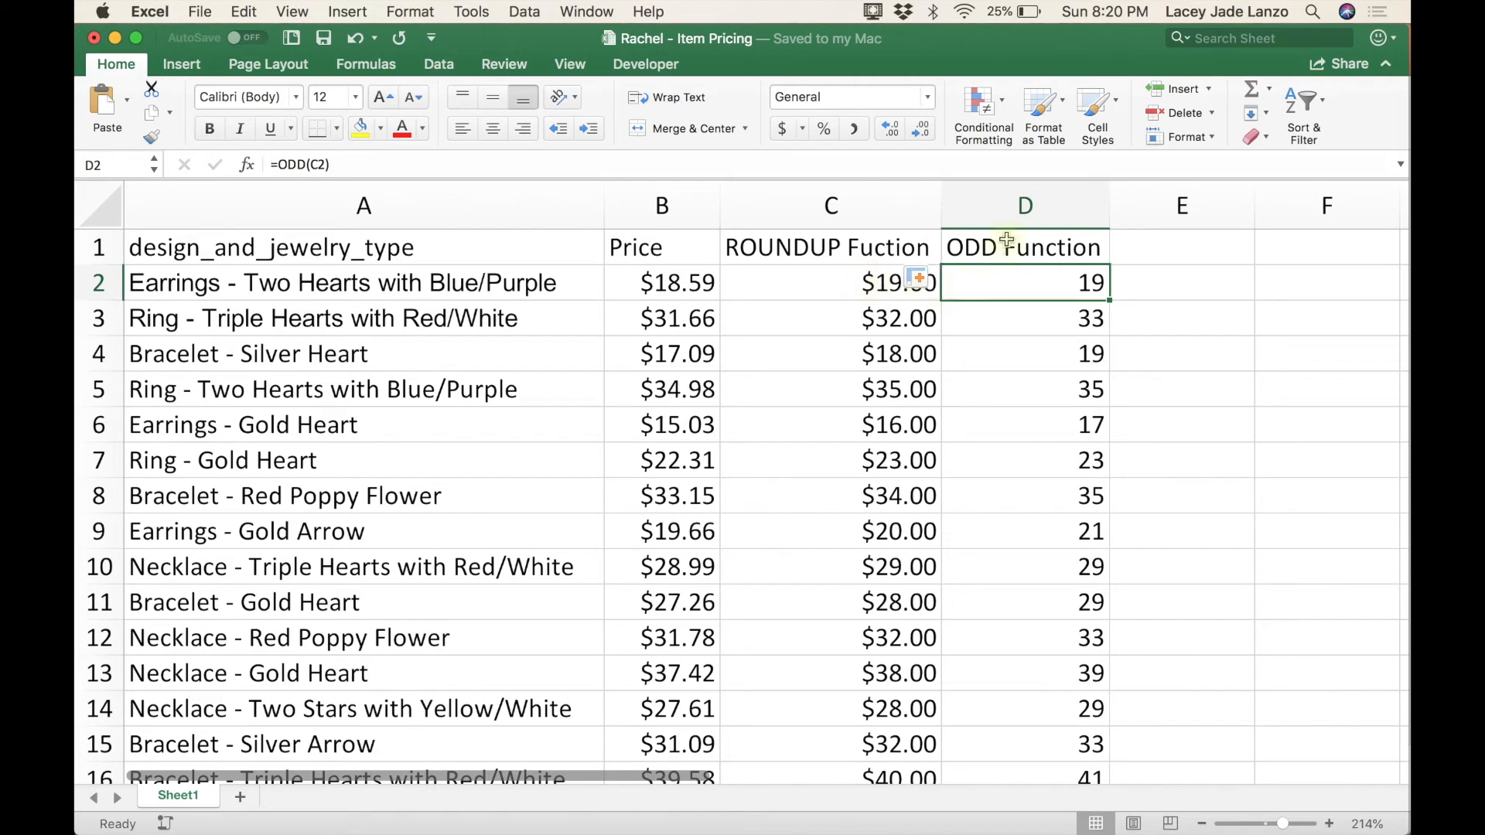
click(1000, 211)
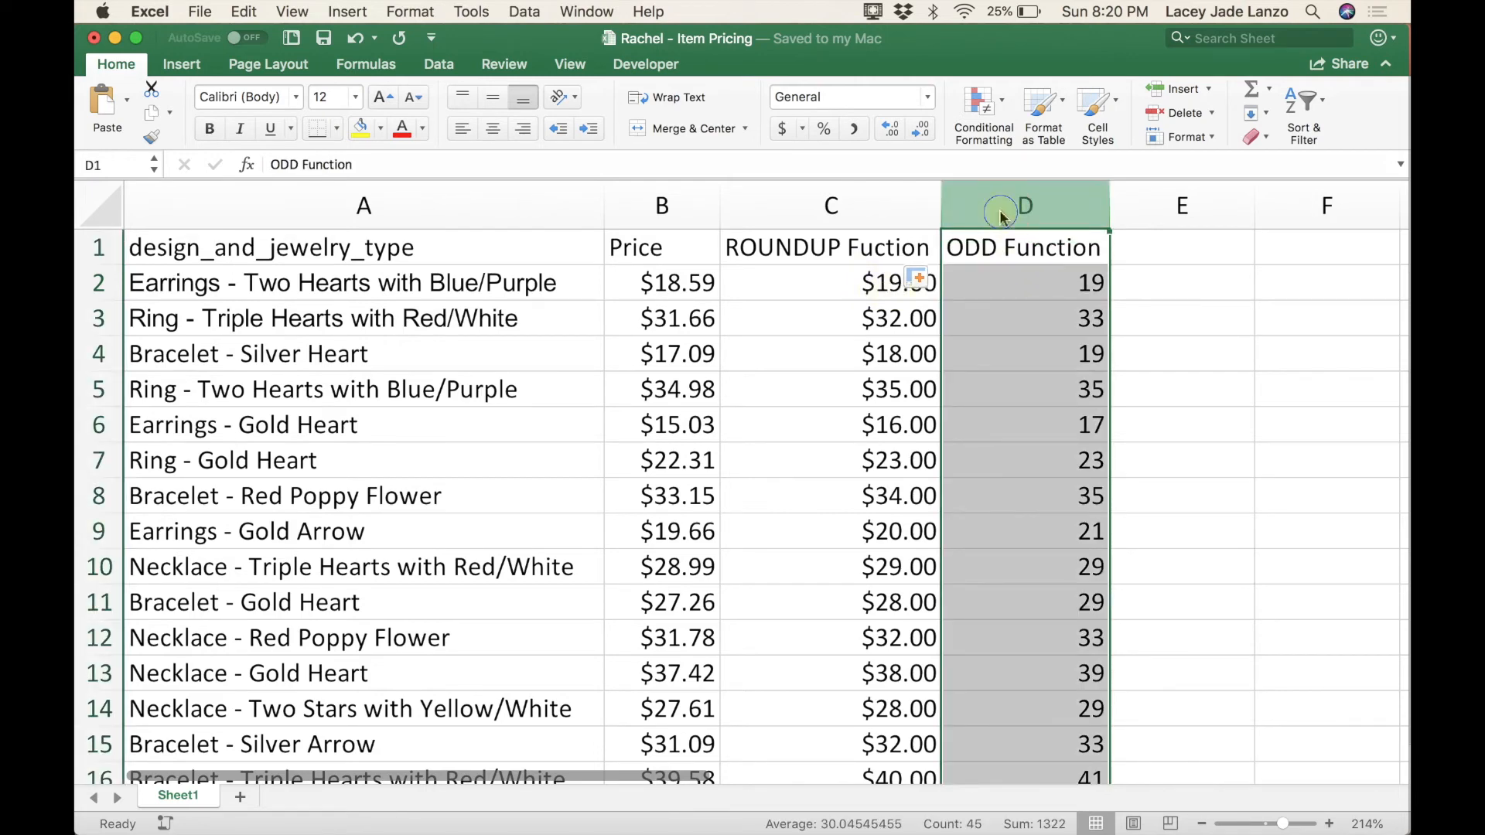
right_click(1000, 211)
click(1040, 242)
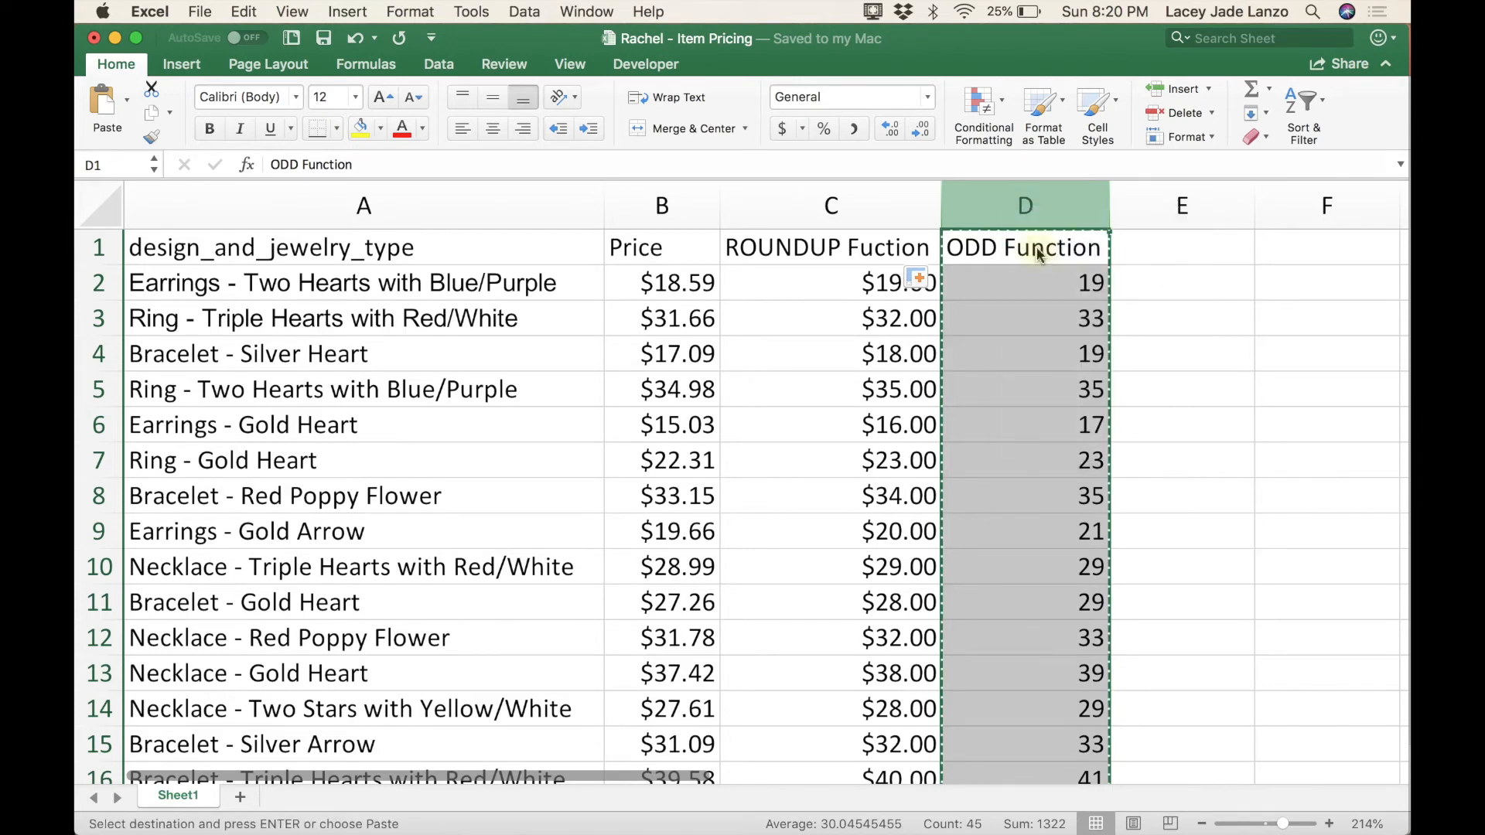
click(1034, 288)
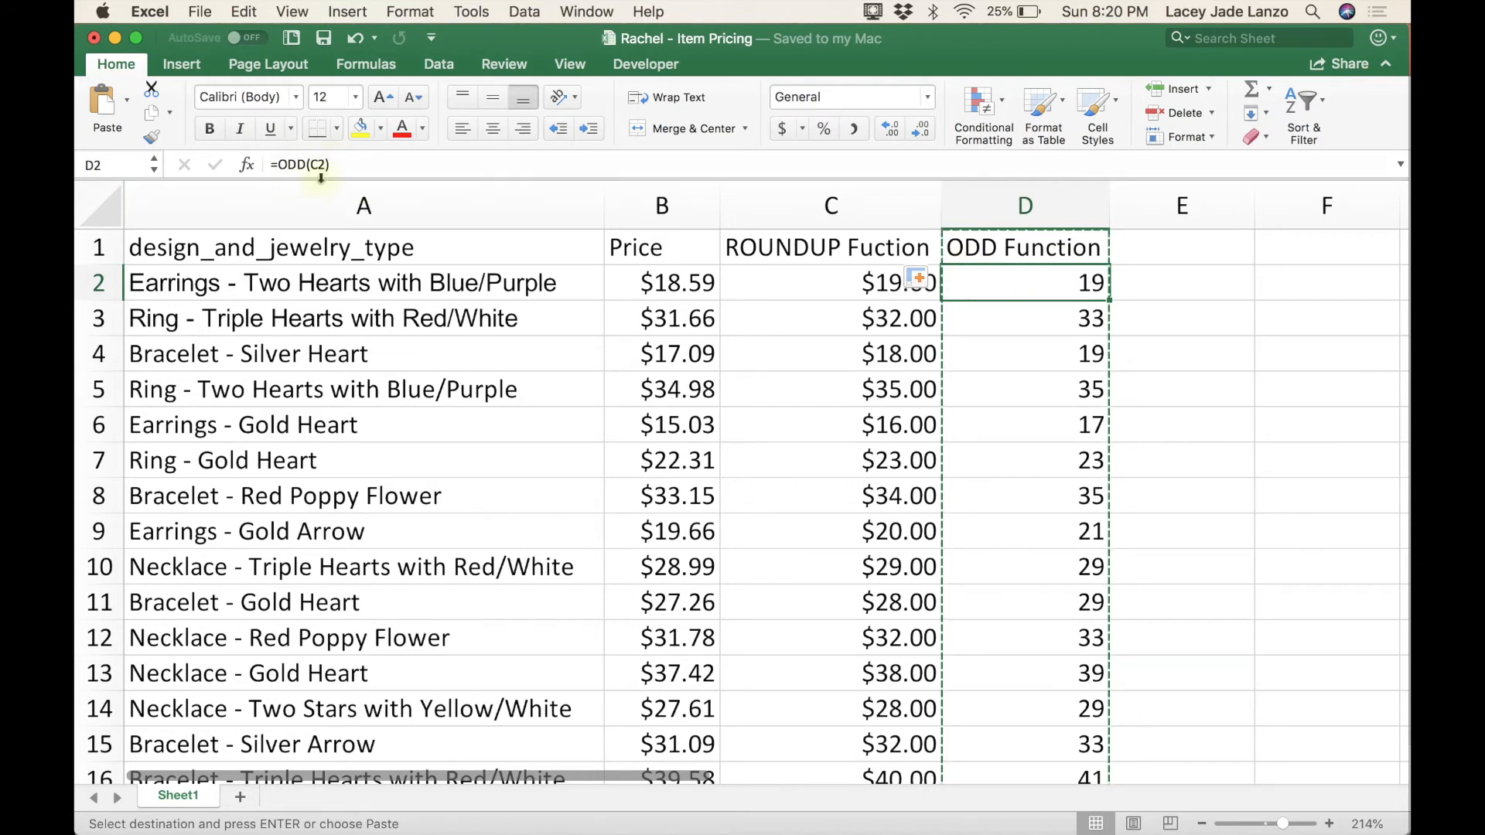
Convert column D's formulas to static numbers by pasting the copied column over itself as Values, and check D2 through D4
click(1025, 207)
right_click(1025, 207)
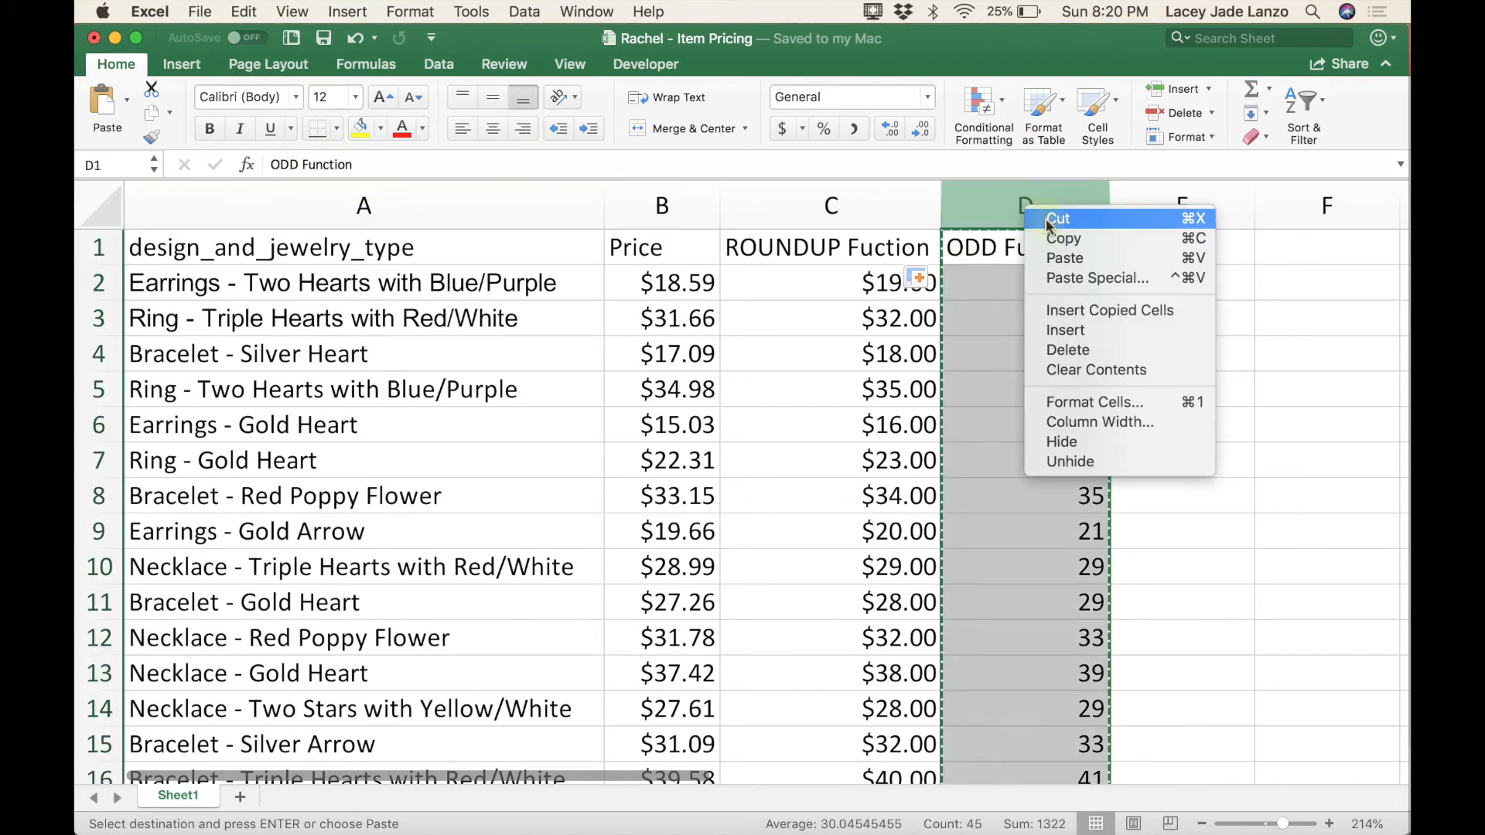
click(1064, 239)
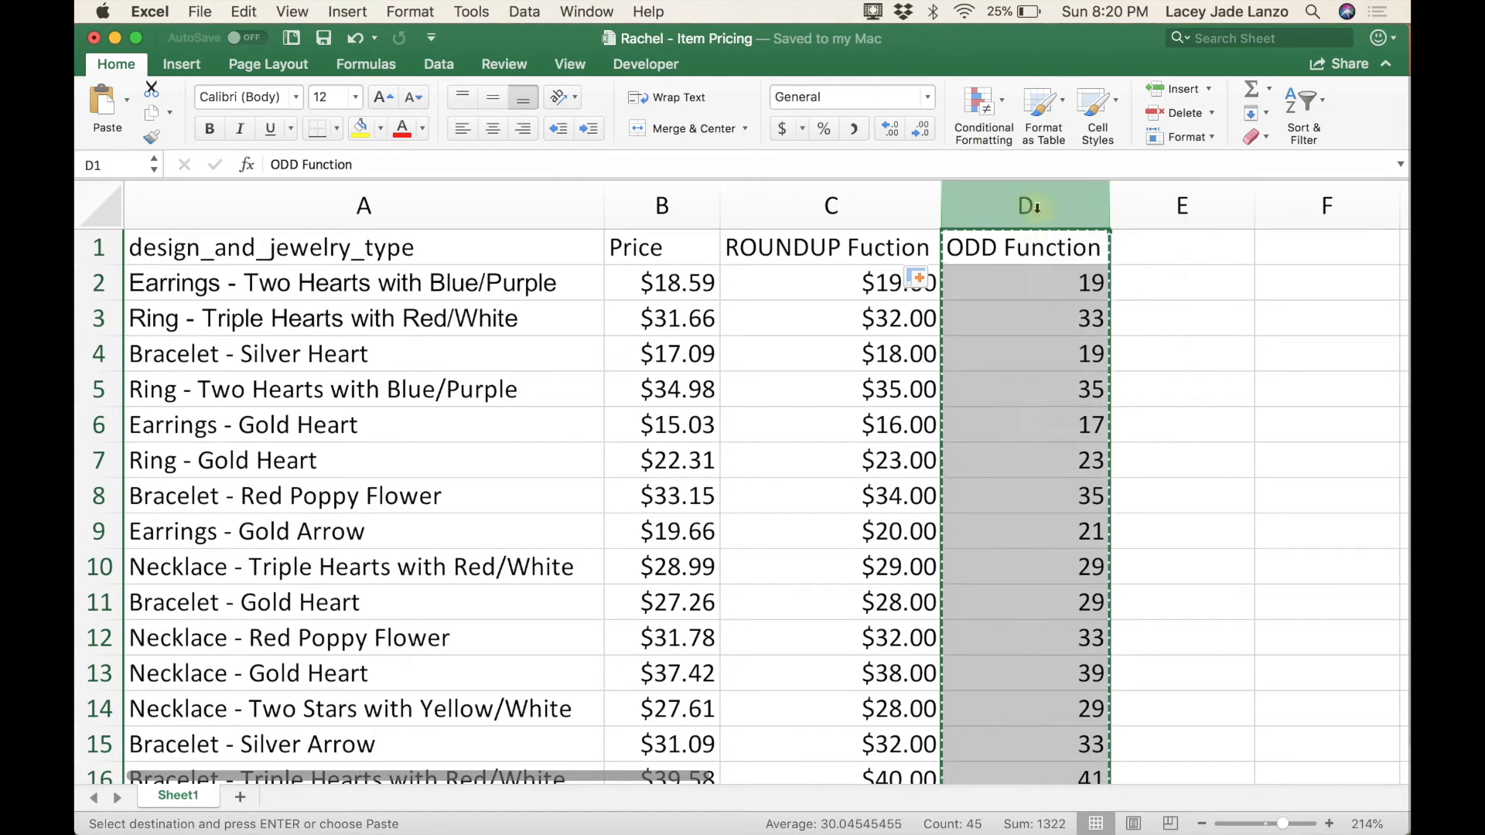
right_click(1036, 212)
click(1064, 271)
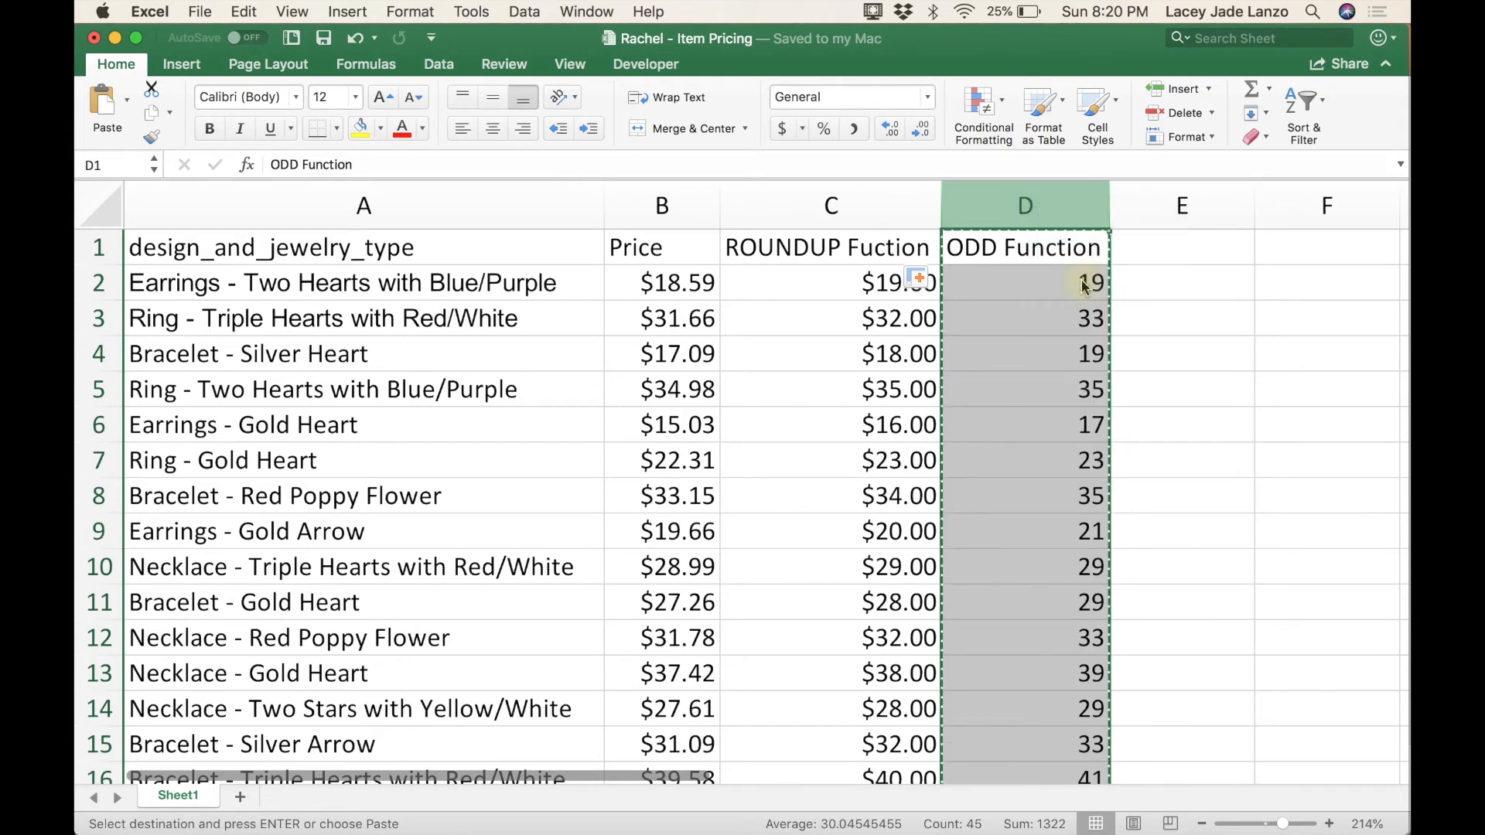
click(914, 188)
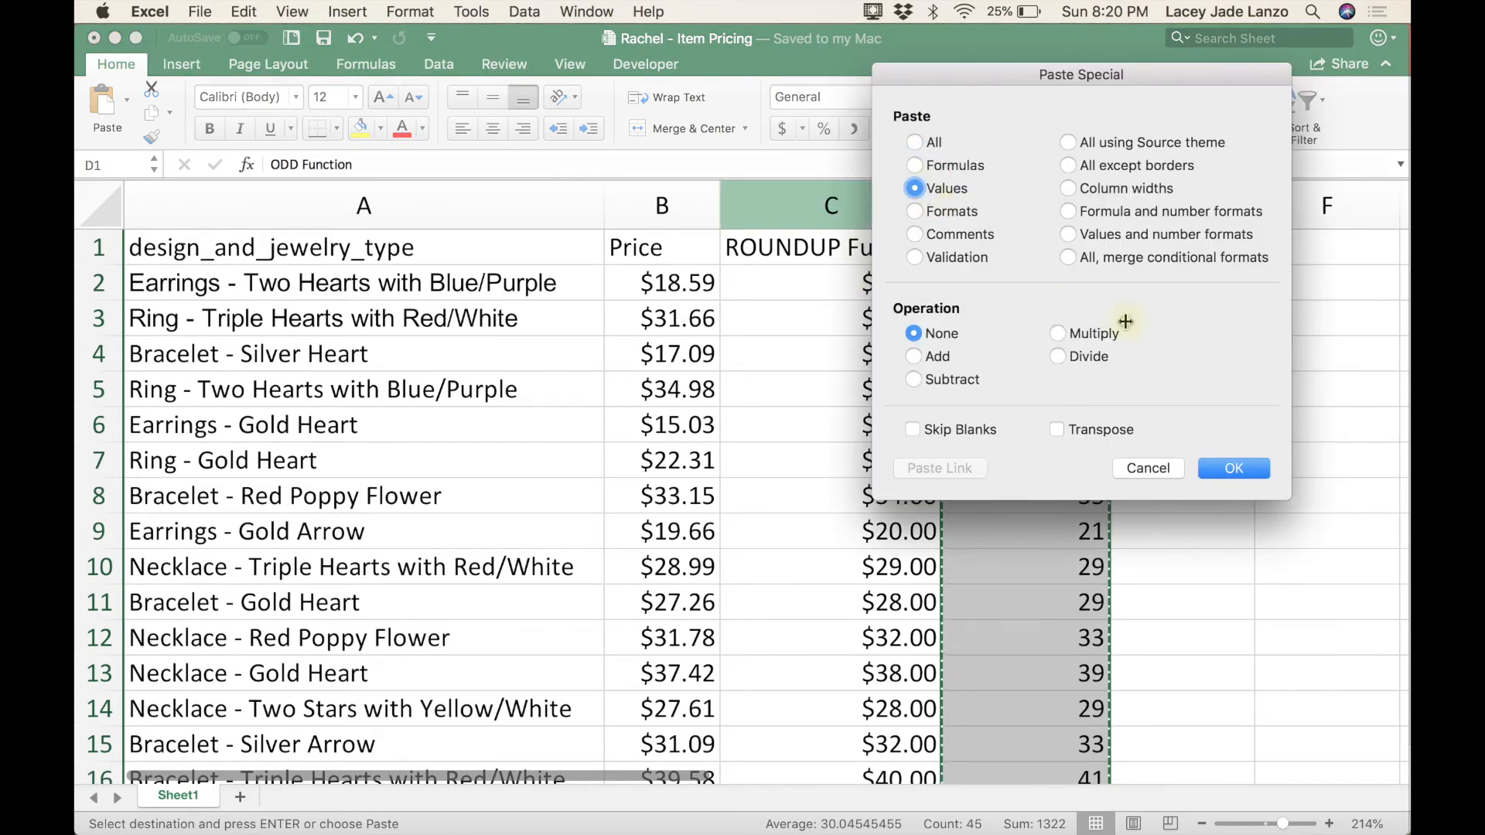
click(1229, 468)
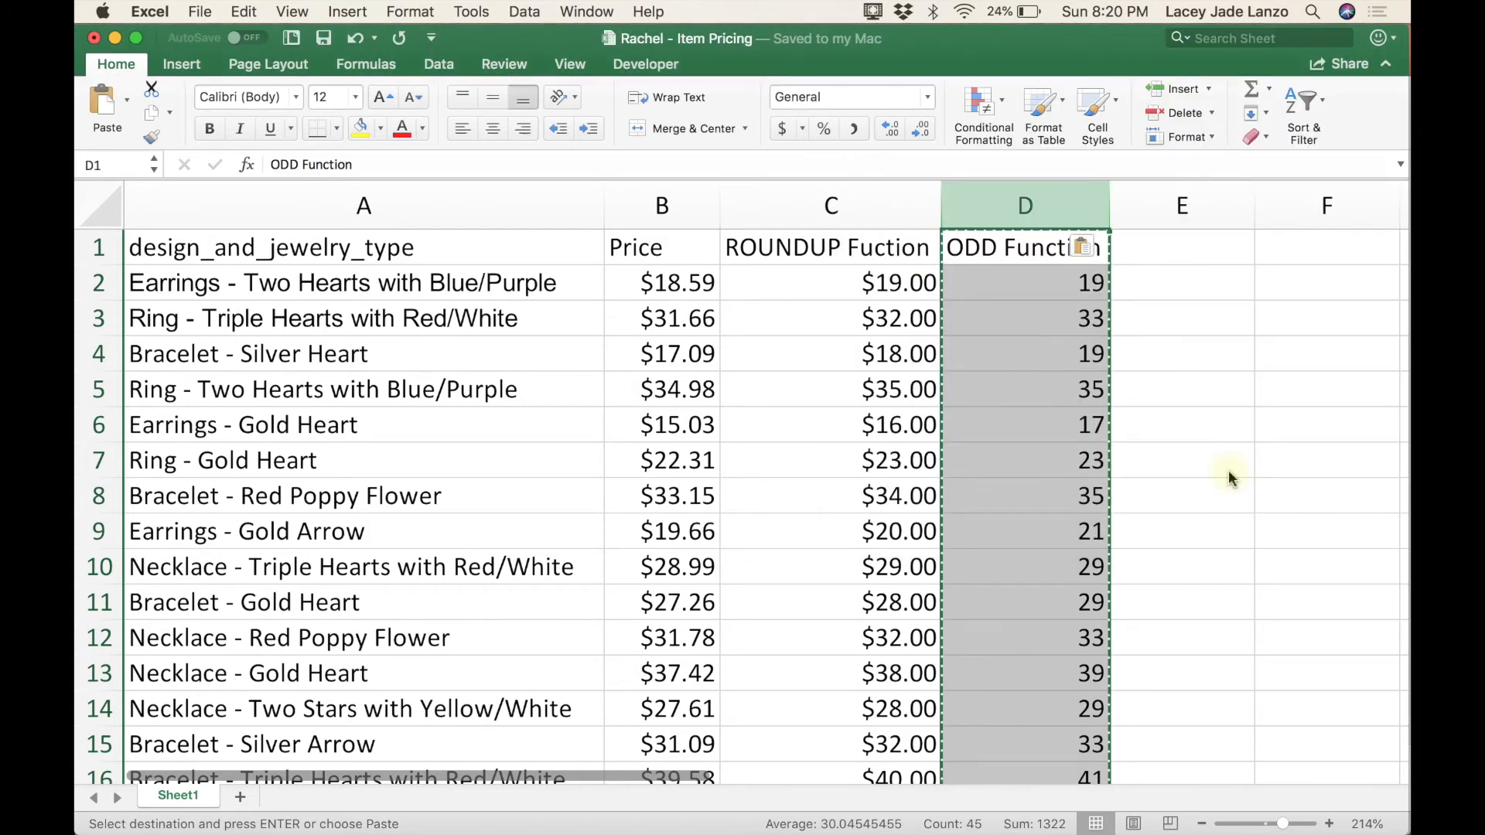
click(998, 284)
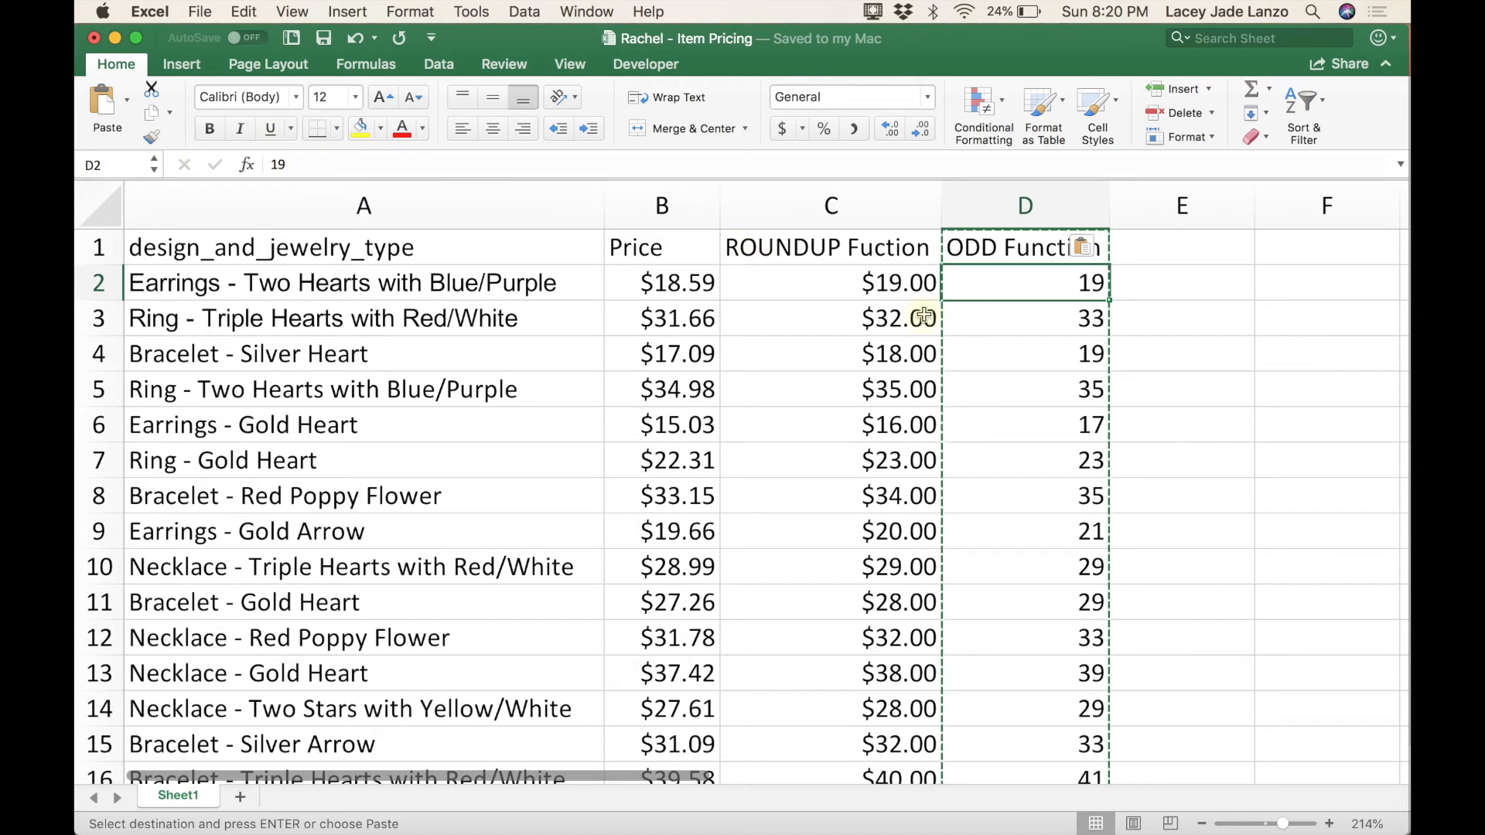
click(1017, 323)
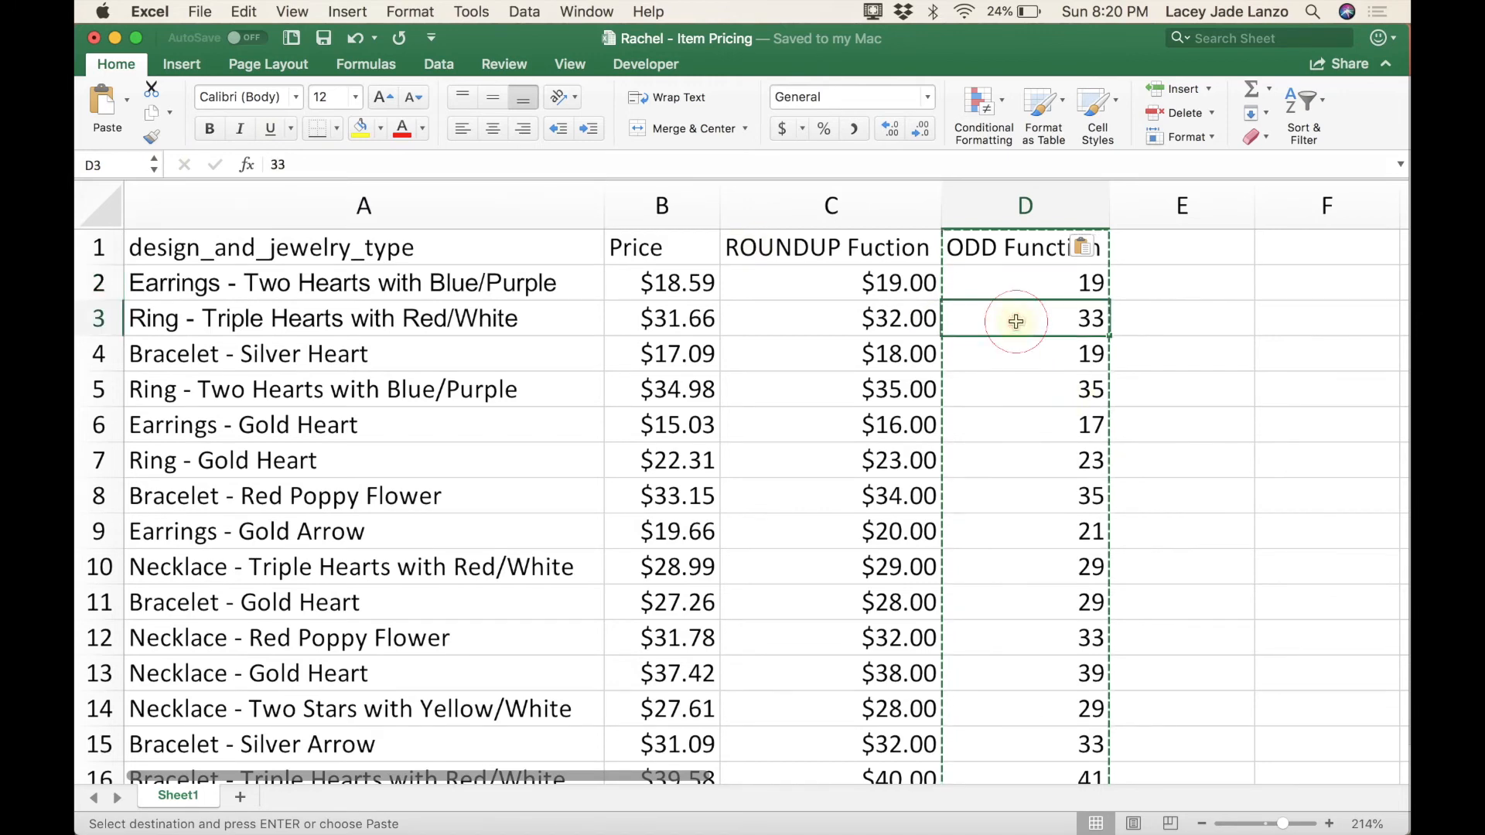
click(1022, 352)
Format the ODD Function column as Currency to match the ROUNDUP column, and check cells D3 and D2
drag(871, 346, 882, 496)
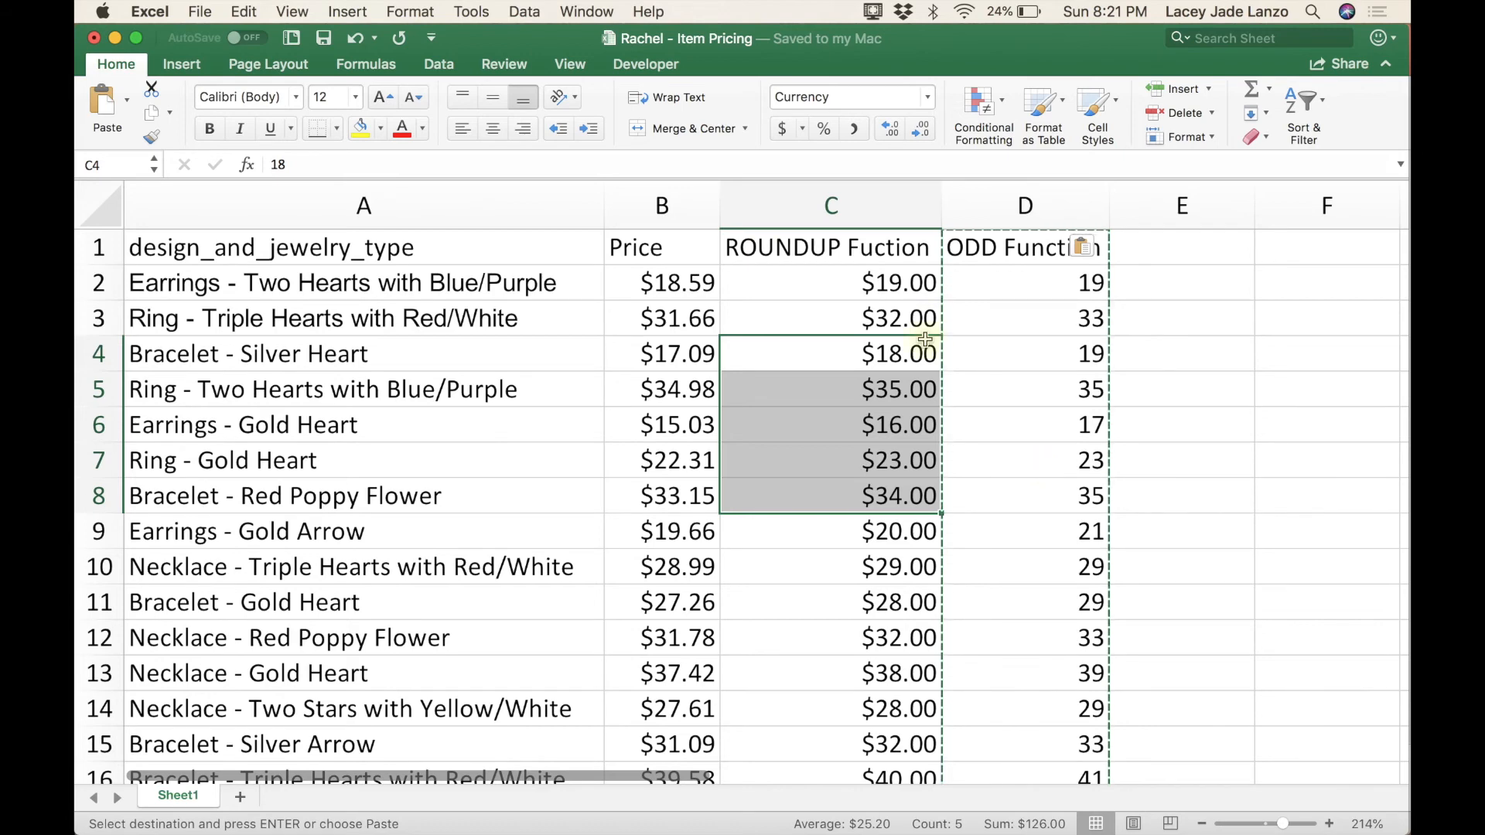
click(889, 196)
click(990, 202)
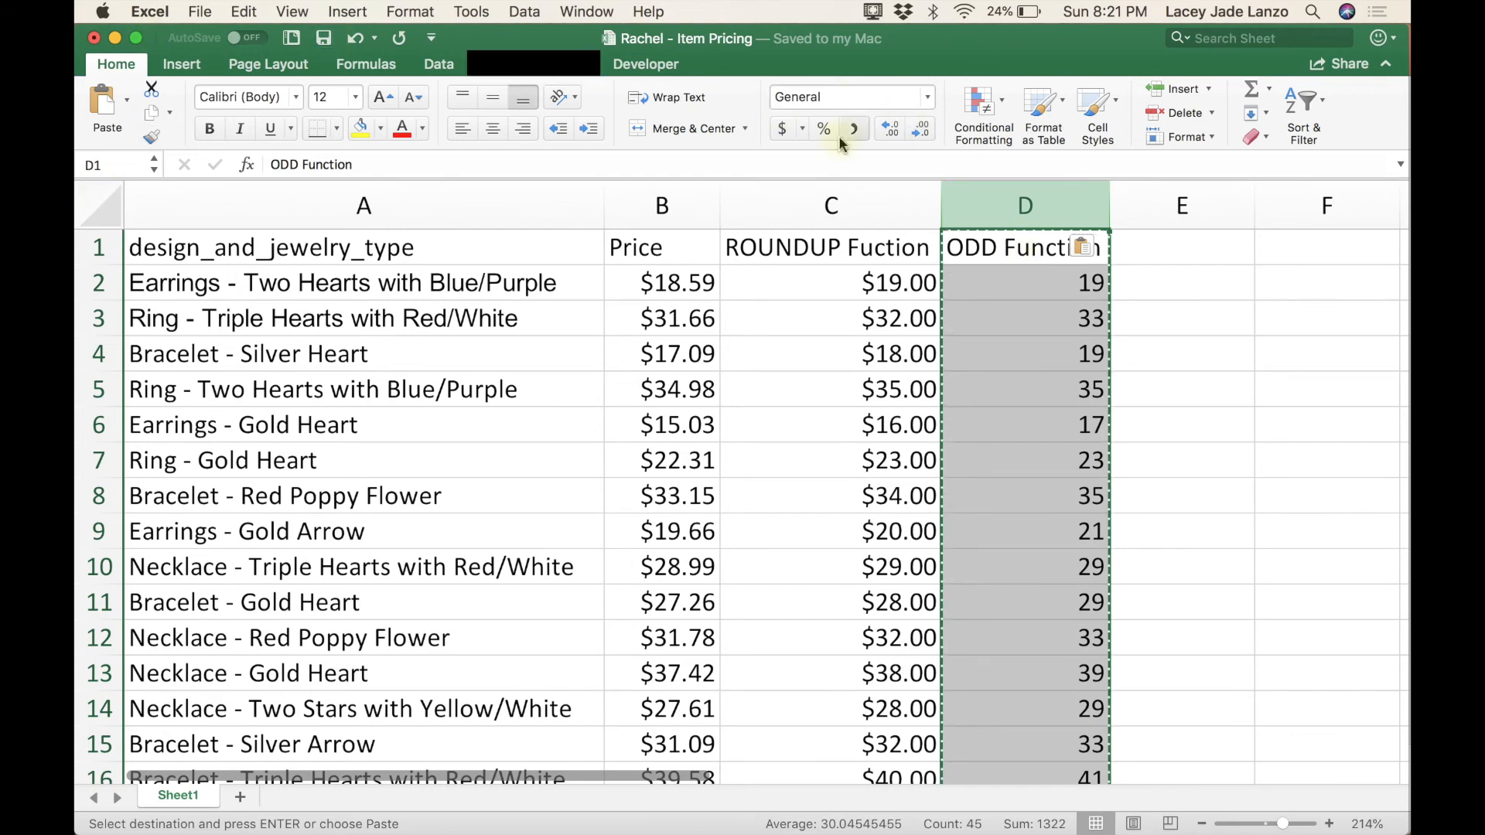
click(783, 129)
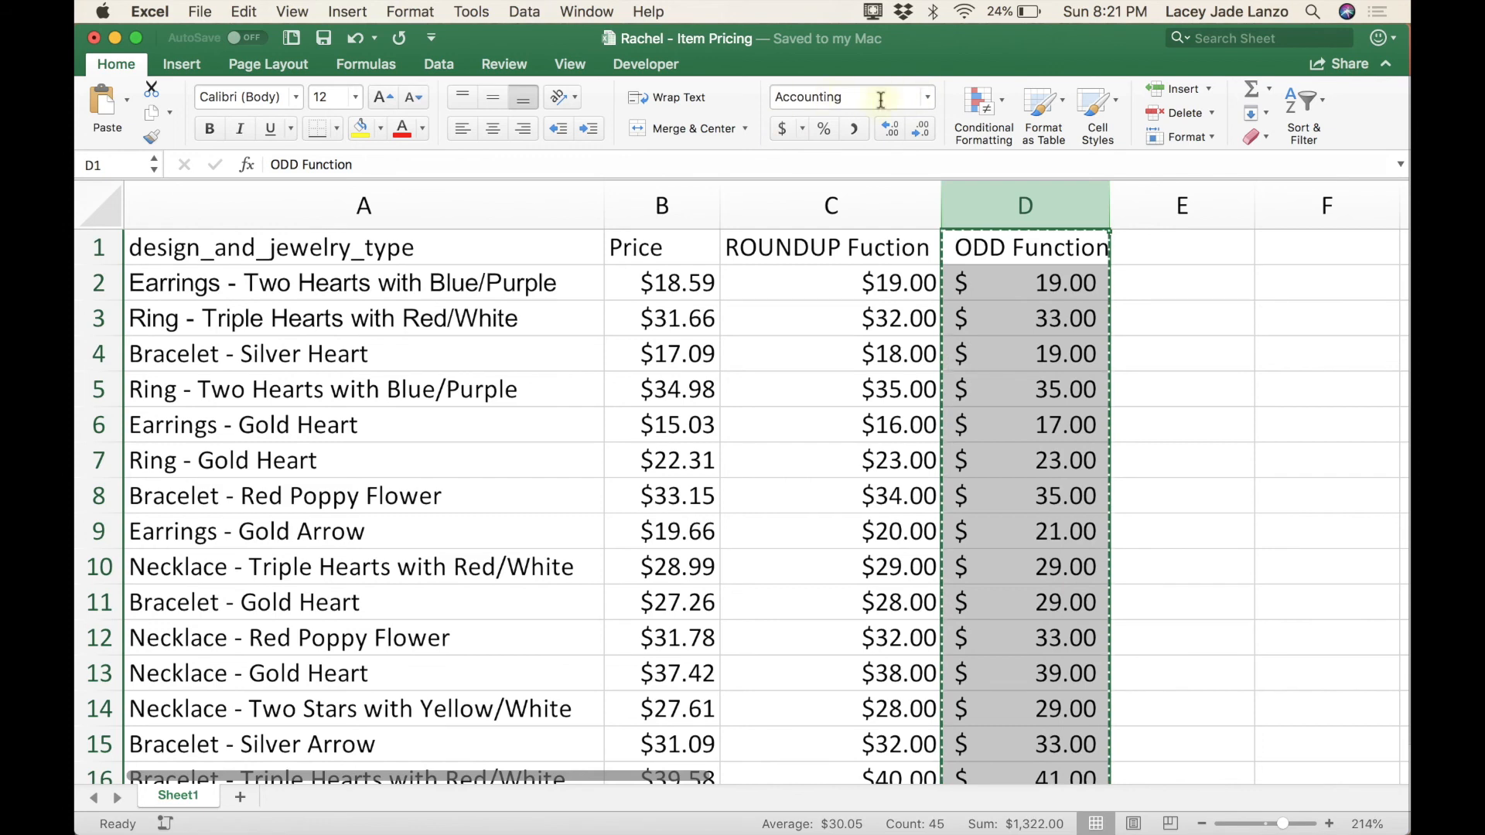
click(927, 97)
click(888, 198)
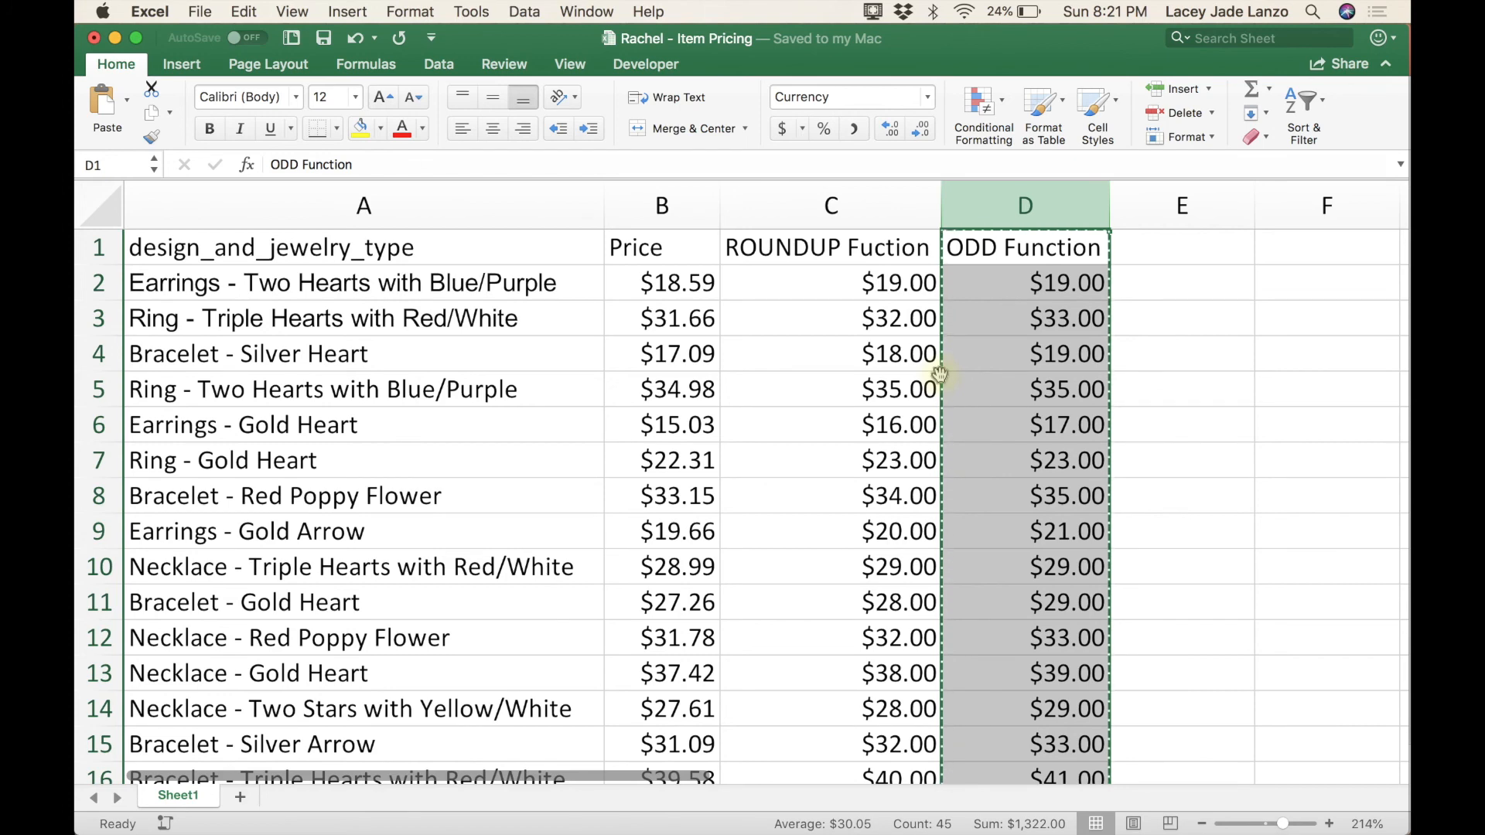
click(1083, 320)
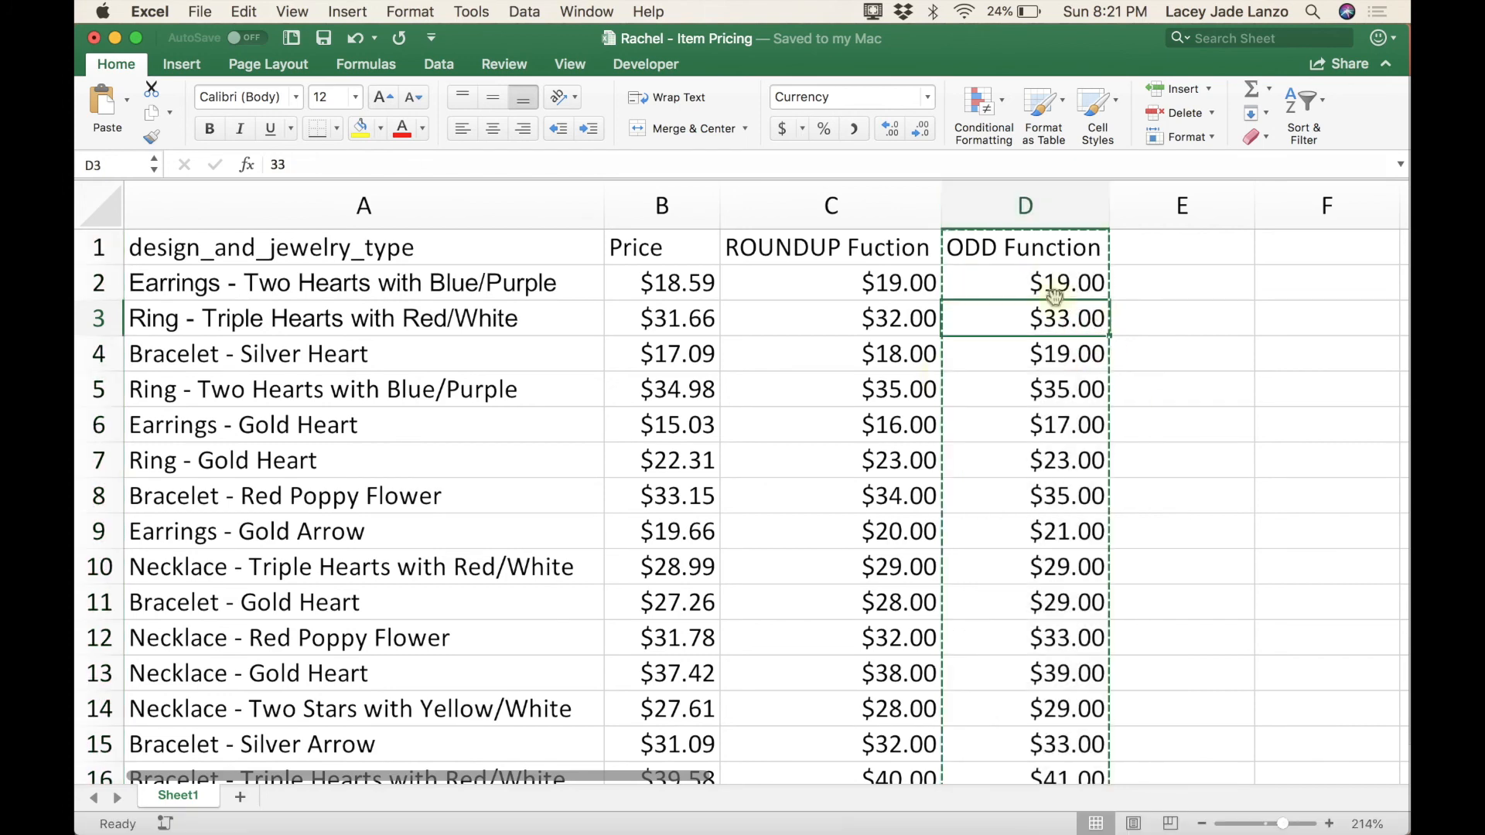
click(1045, 280)
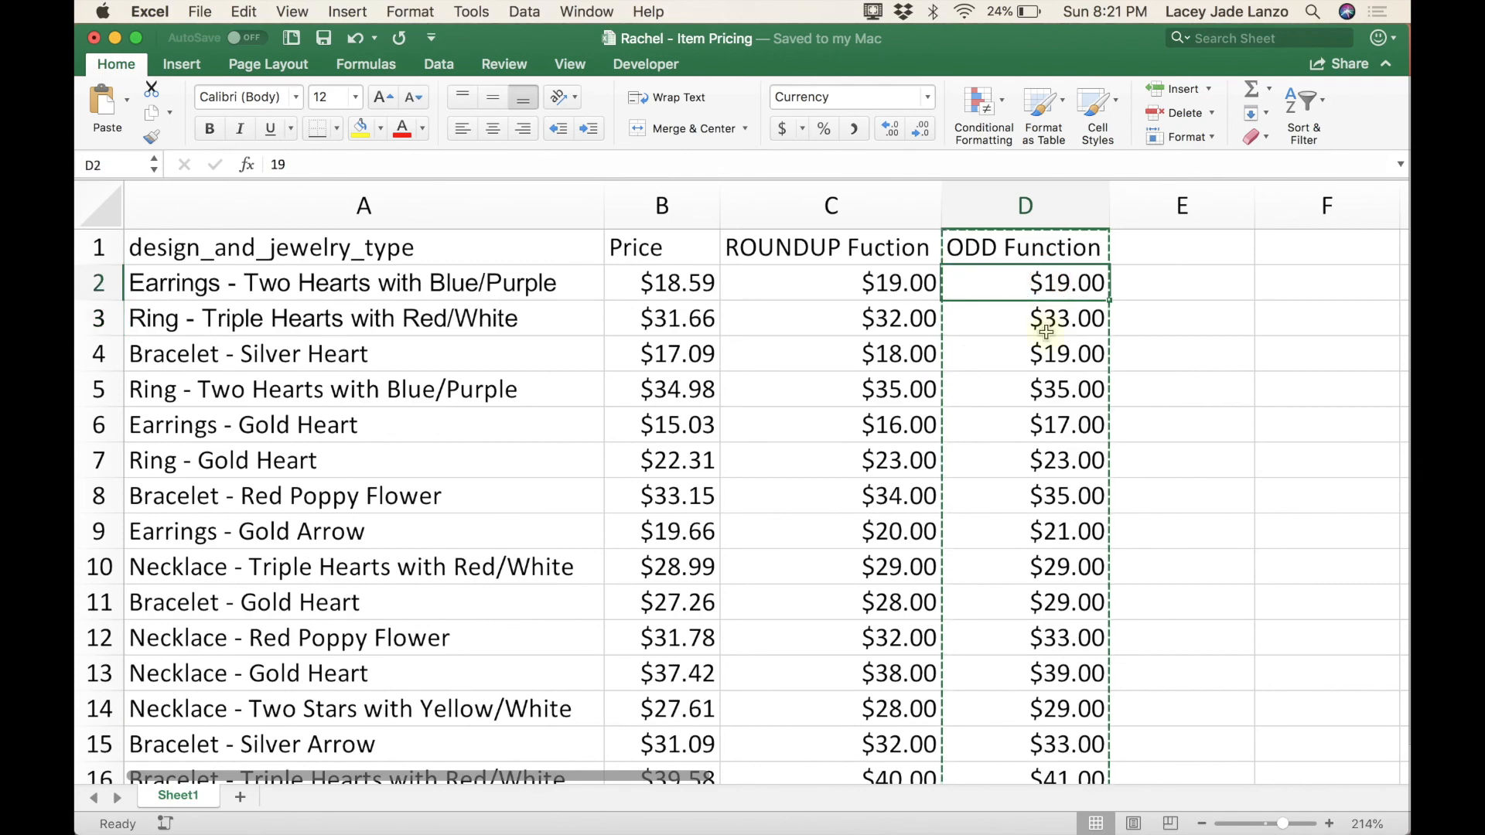